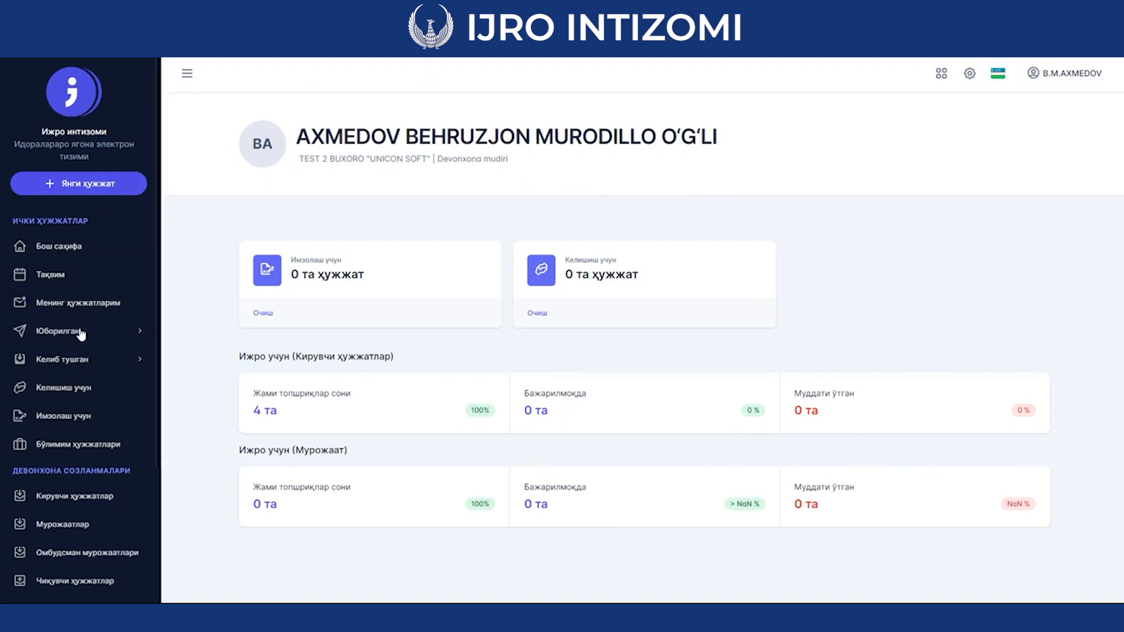
pyautogui.click(112, 363)
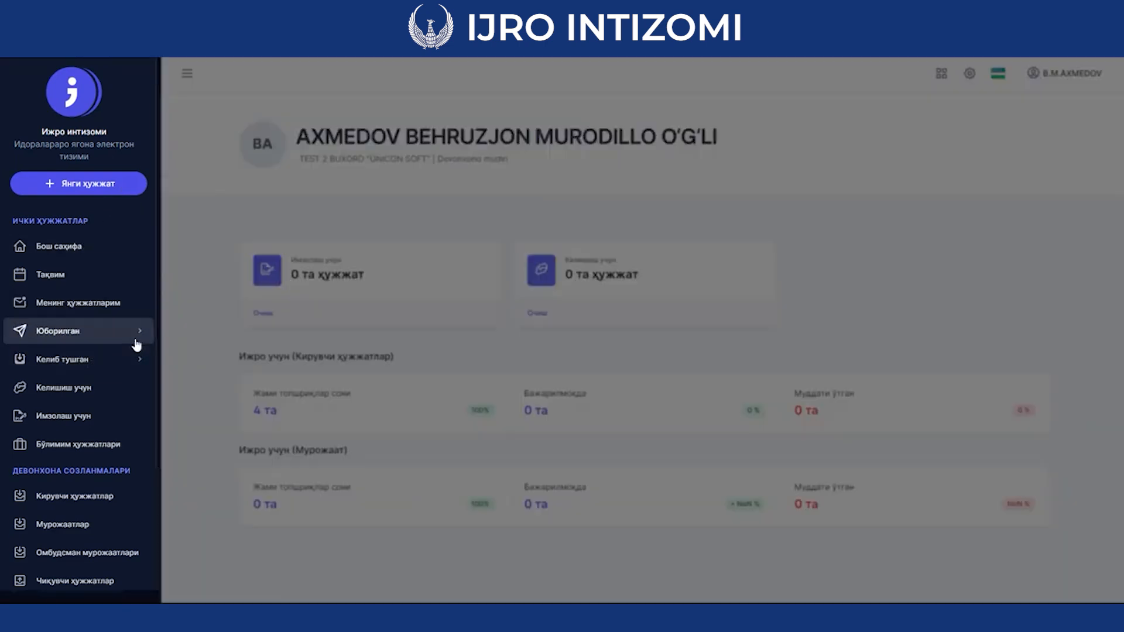
pyautogui.click(187, 74)
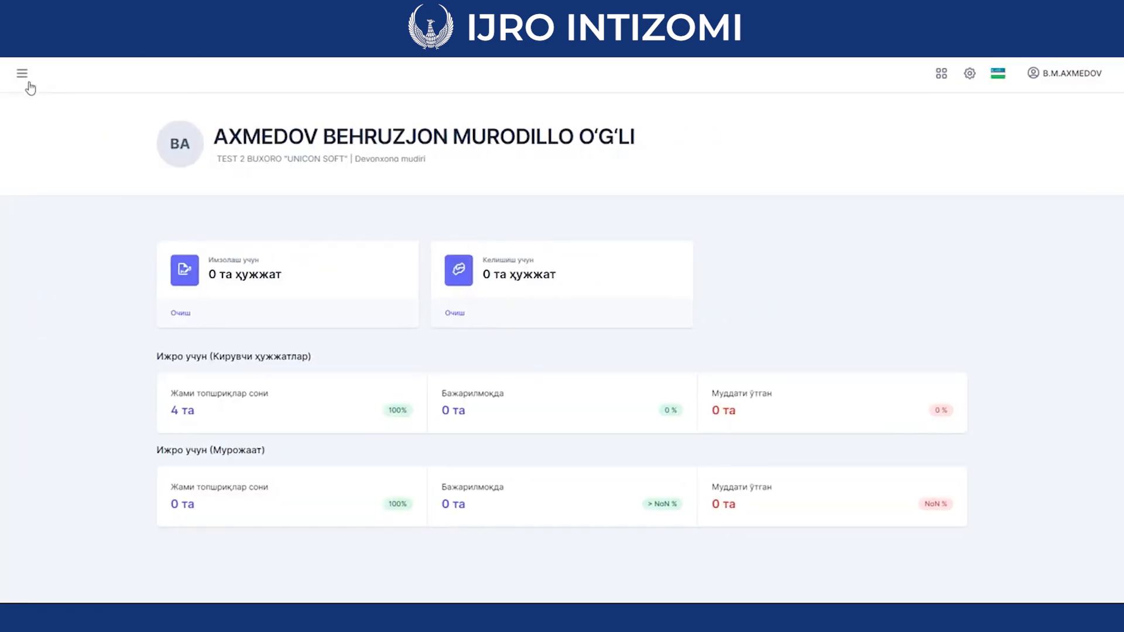
pyautogui.click(23, 74)
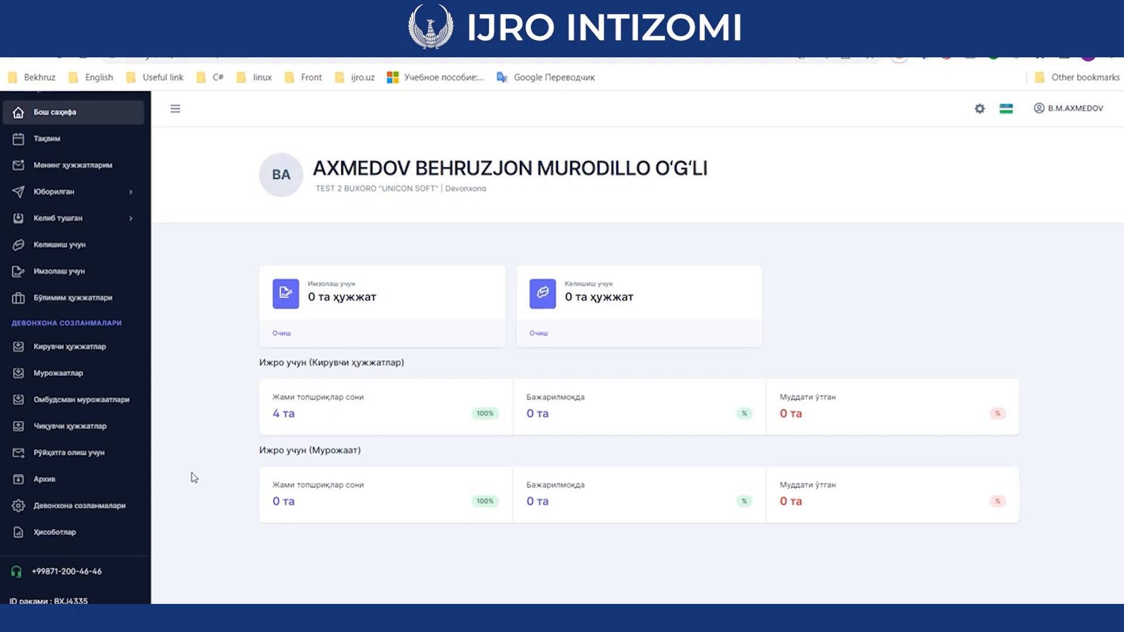
# Step: Open the chancellery settings (Девонхона созланмалари) and look through the available categories, including document types and delivery methods
pyautogui.click(114, 500)
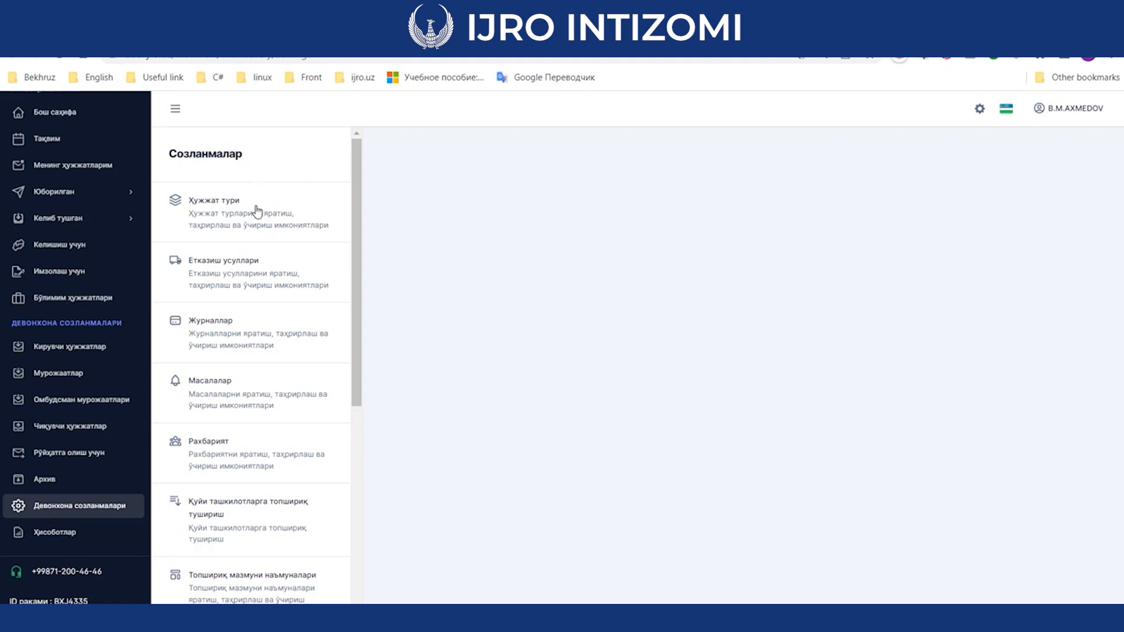
pyautogui.click(257, 211)
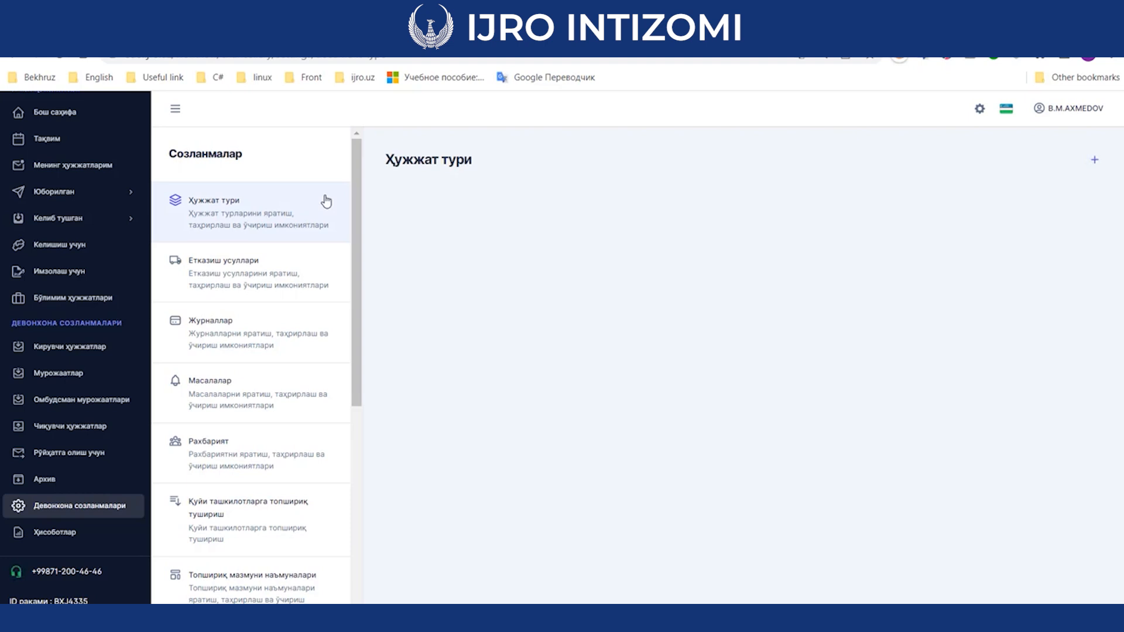
pyautogui.click(293, 322)
pyautogui.click(296, 280)
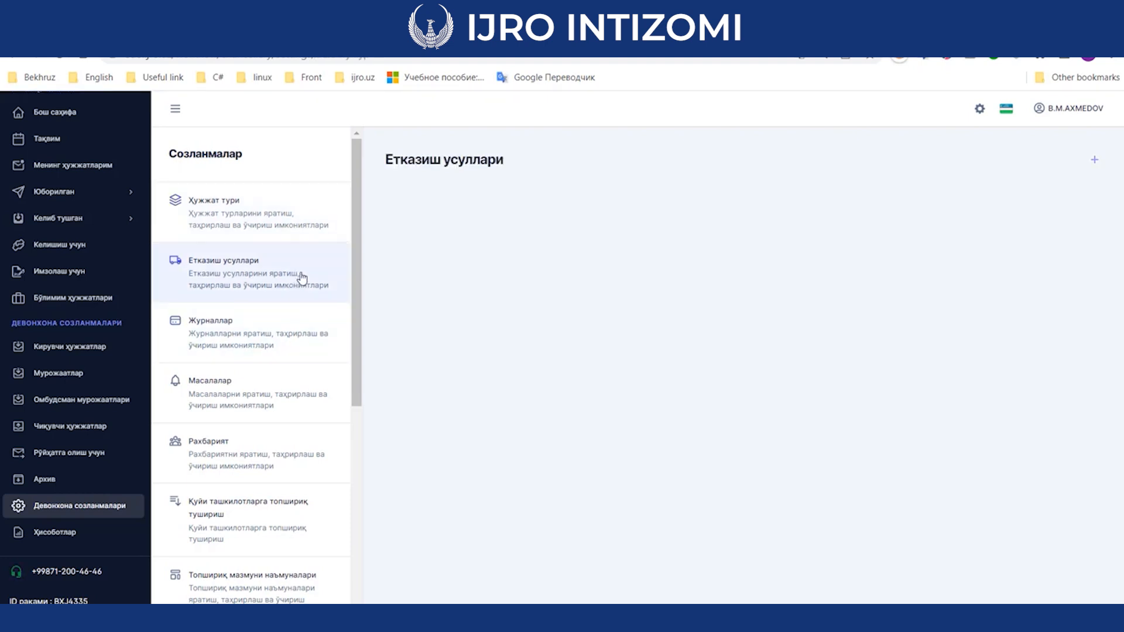
pyautogui.scroll(-3, 272, 333)
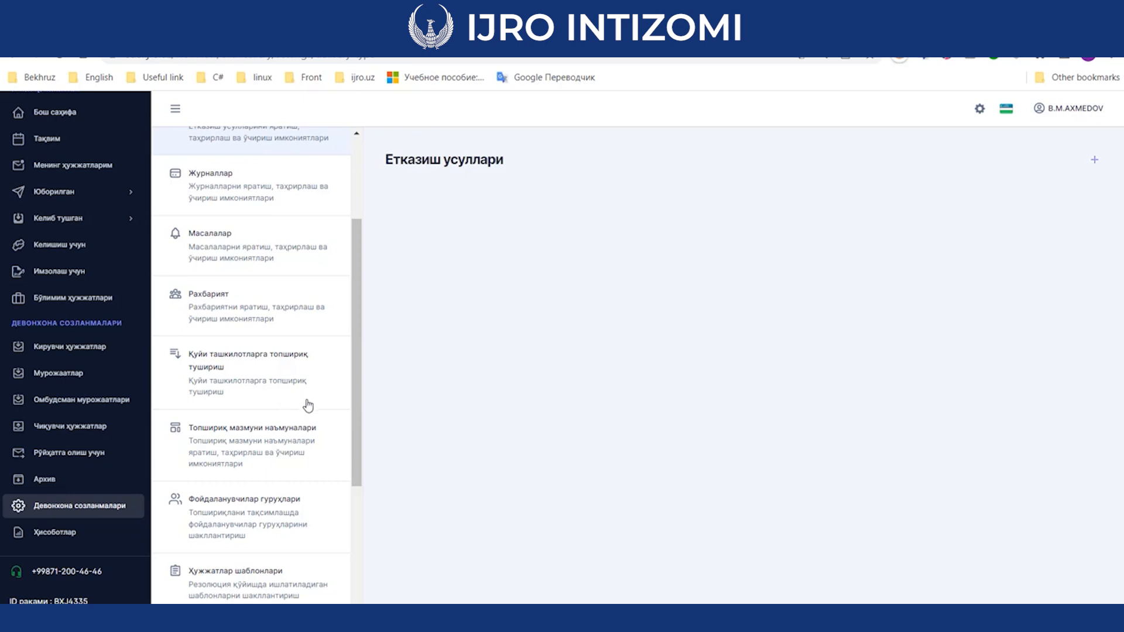
pyautogui.scroll(-3, 304, 401)
pyautogui.scroll(-1, 301, 424)
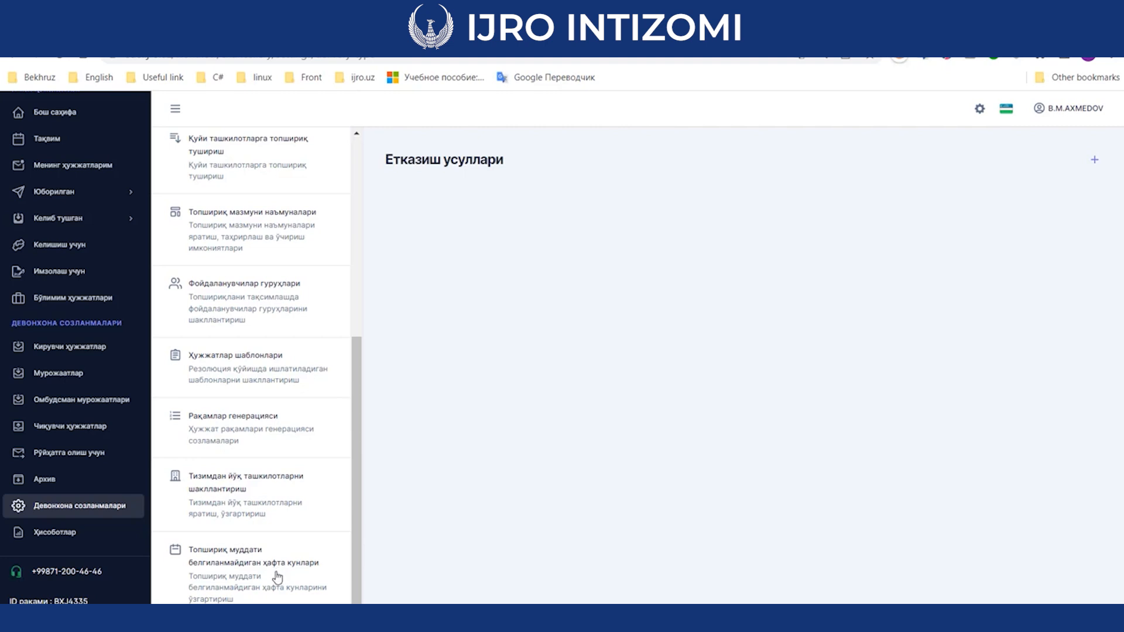
pyautogui.scroll(6, 268, 445)
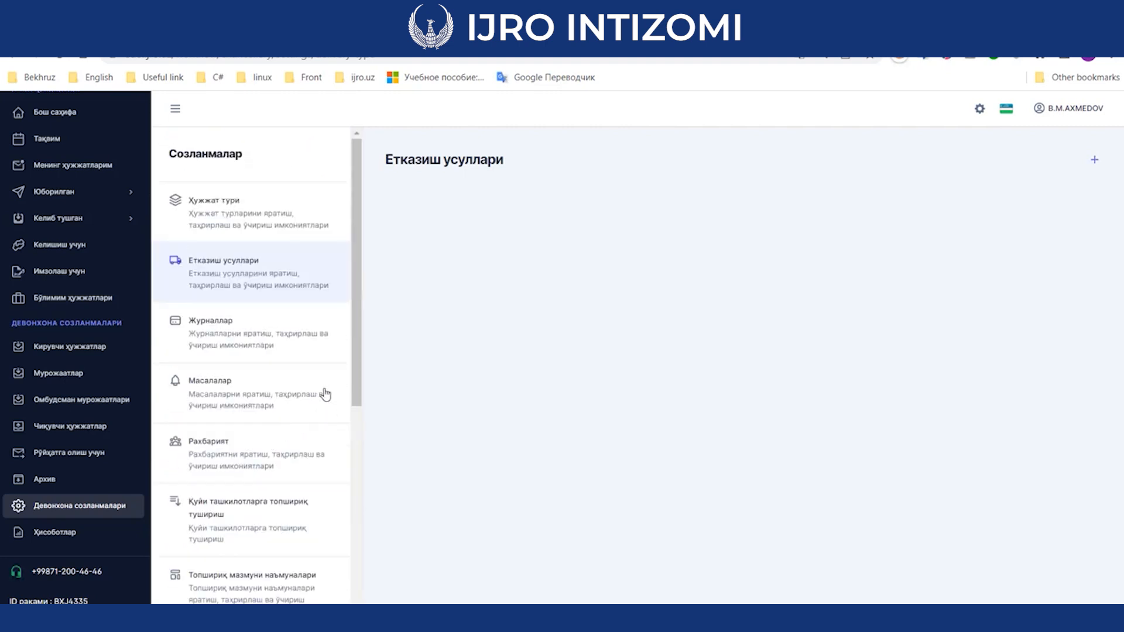
# Step: Start a new document type under Ҳужжат тури and name it "Xat" in all three language versions
pyautogui.click(283, 236)
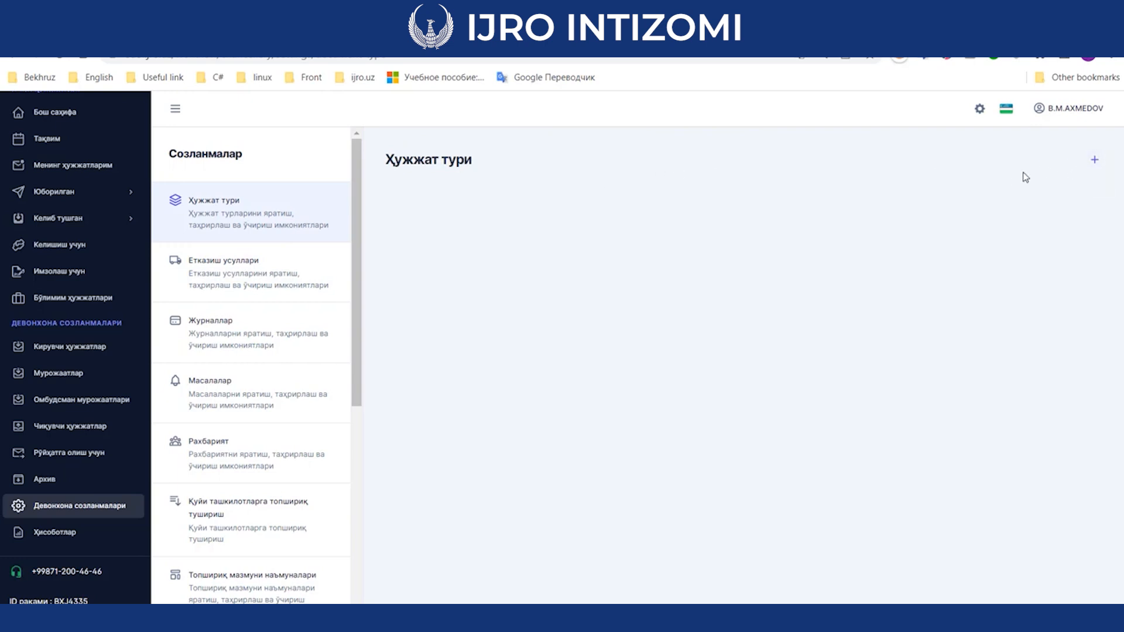
pyautogui.click(1095, 163)
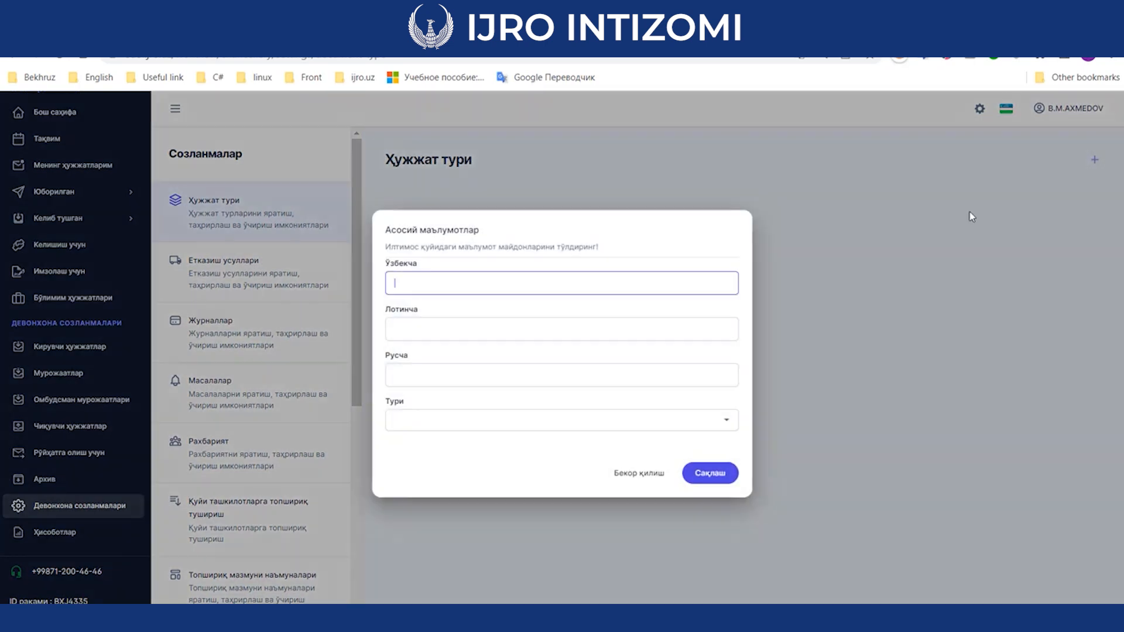
pyautogui.click(557, 286)
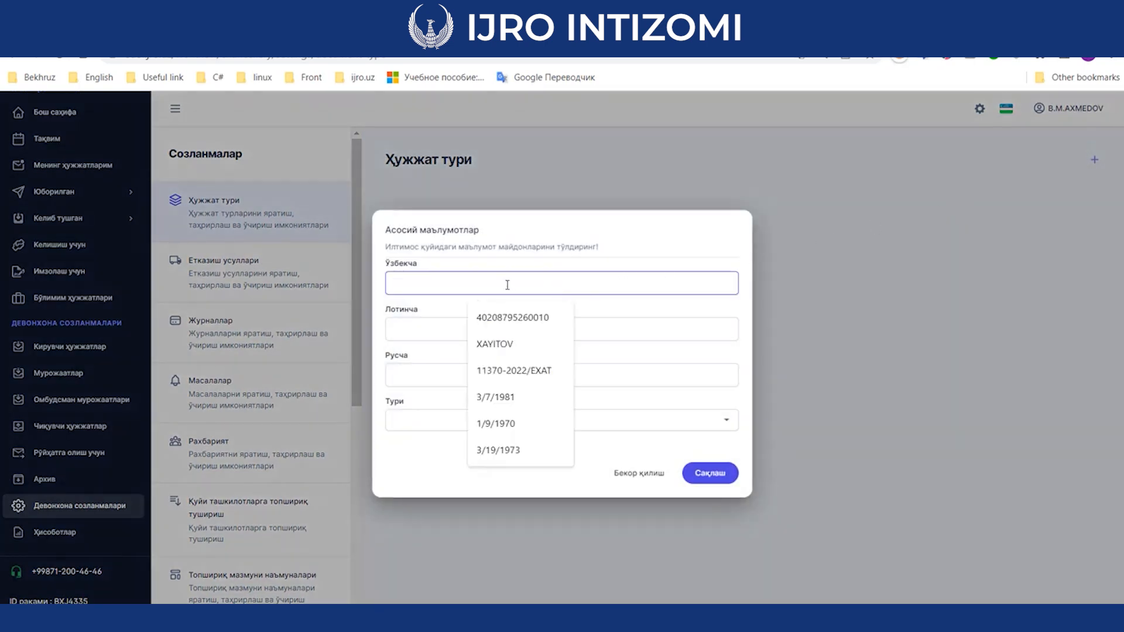
pyautogui.click(462, 249)
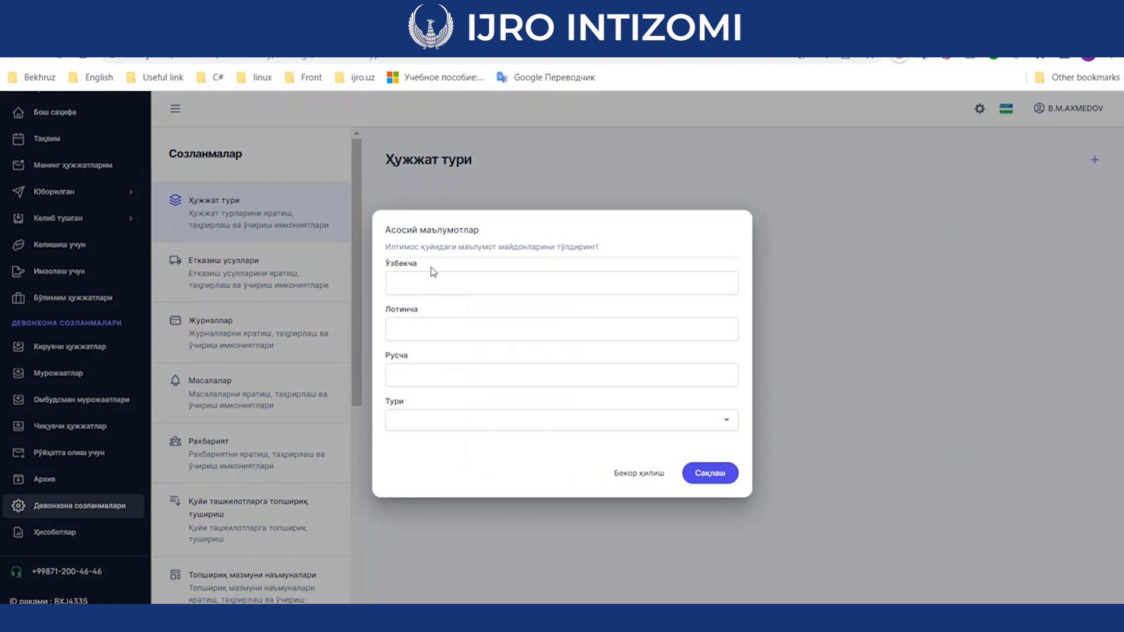
# Step: Assign the Xat document type to every category except Мурожаат ҳужжатлар учун, then save and confirm it
pyautogui.click(429, 419)
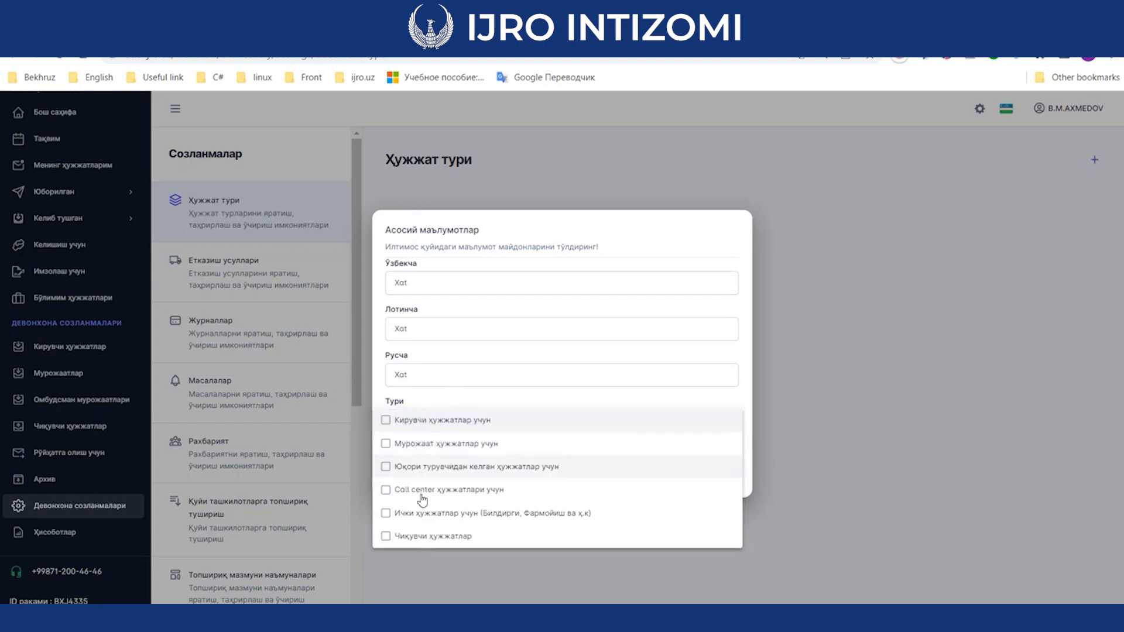
pyautogui.click(415, 423)
pyautogui.click(403, 467)
pyautogui.click(409, 493)
pyautogui.click(408, 518)
pyautogui.click(408, 536)
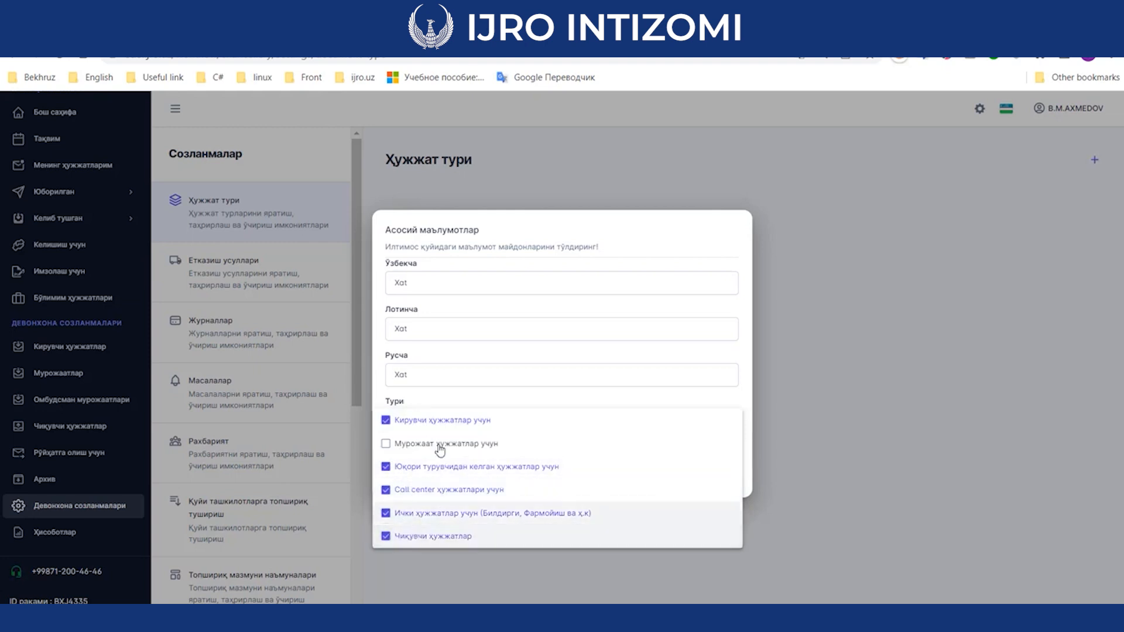
pyautogui.click(454, 403)
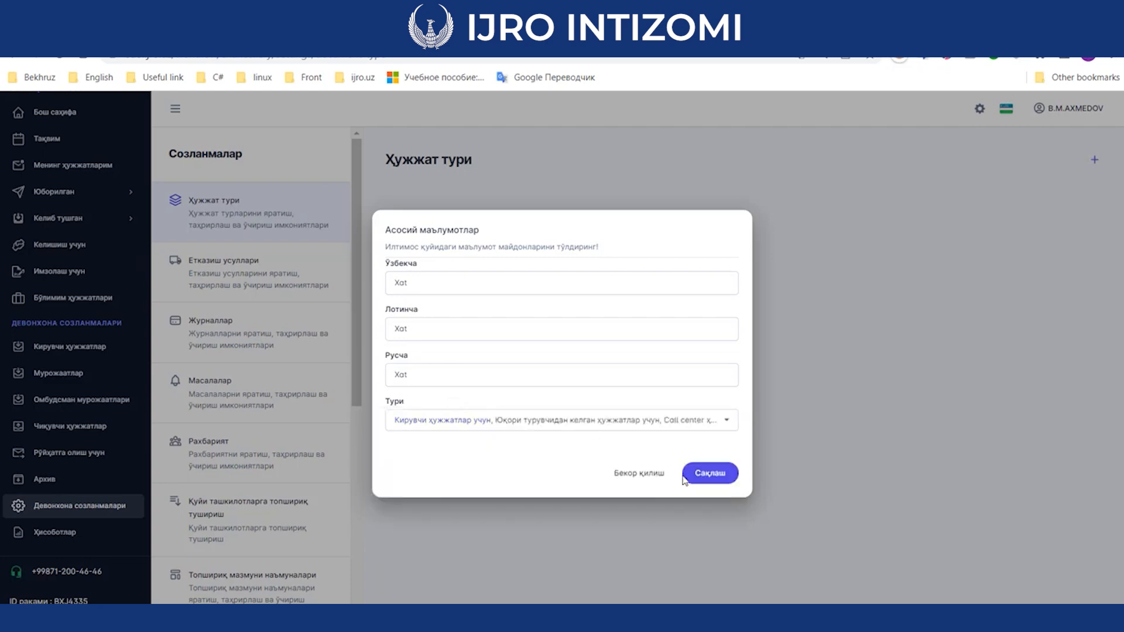
pyautogui.click(710, 472)
pyautogui.click(662, 385)
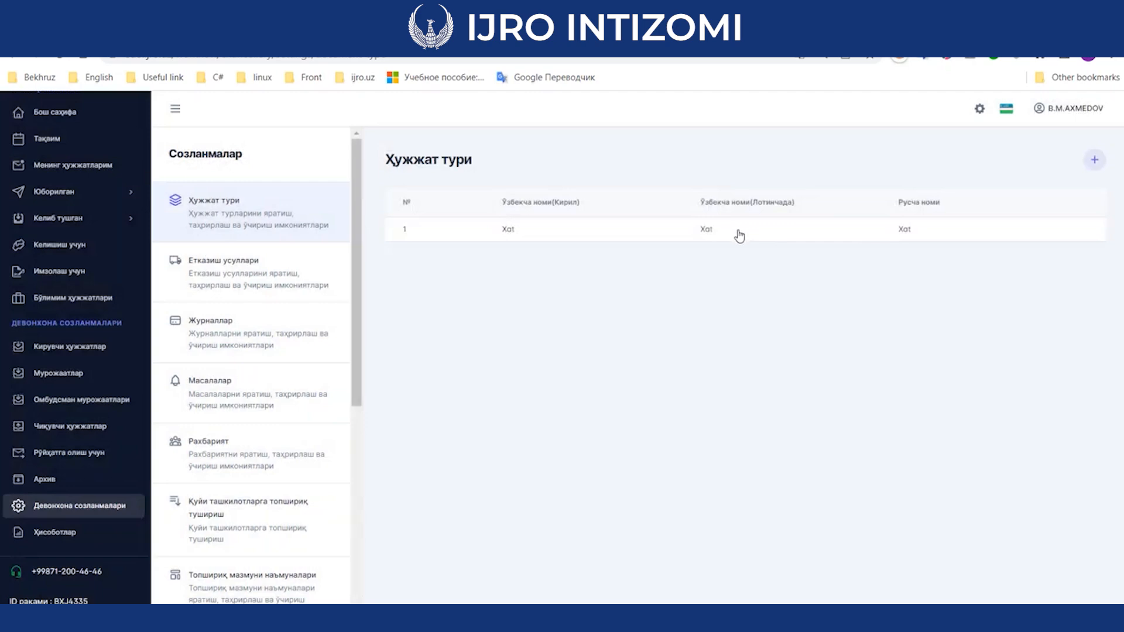
# Step: Start another document type and name it "Ariza" in all three language versions
pyautogui.click(1095, 160)
pyautogui.write('Ariza')
pyautogui.hotkey('ctrl', 'a')
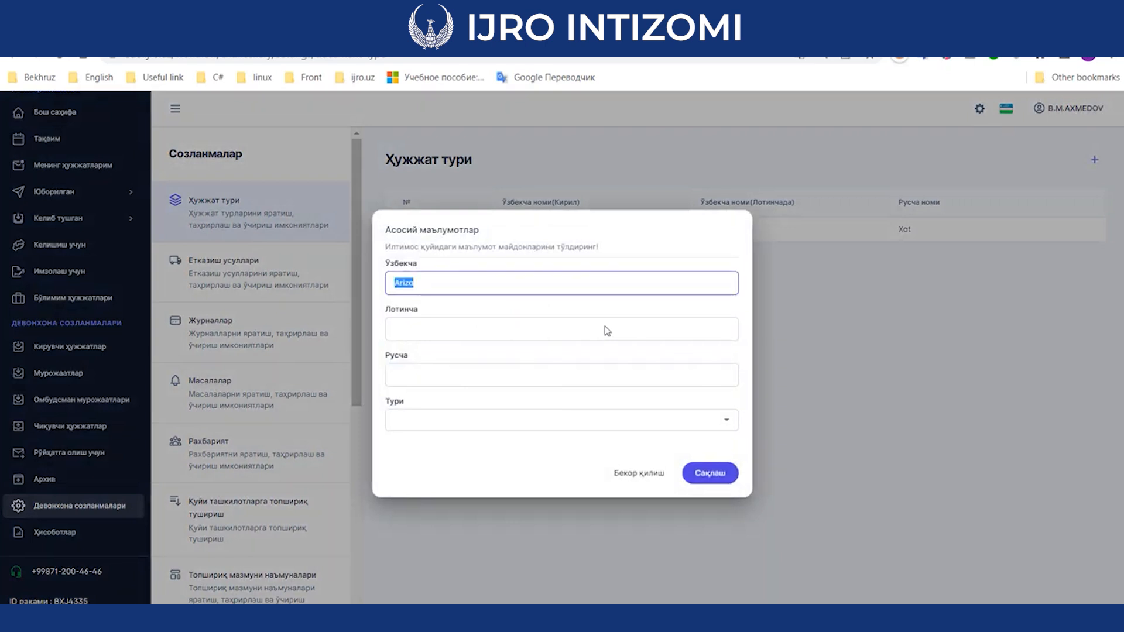
pyautogui.click(606, 330)
pyautogui.hotkey('shift', 'Tab')
# Step: Assign the Ariza document type to Мурожаат ҳужжатлар учун, then save and confirm it
pyautogui.click(417, 421)
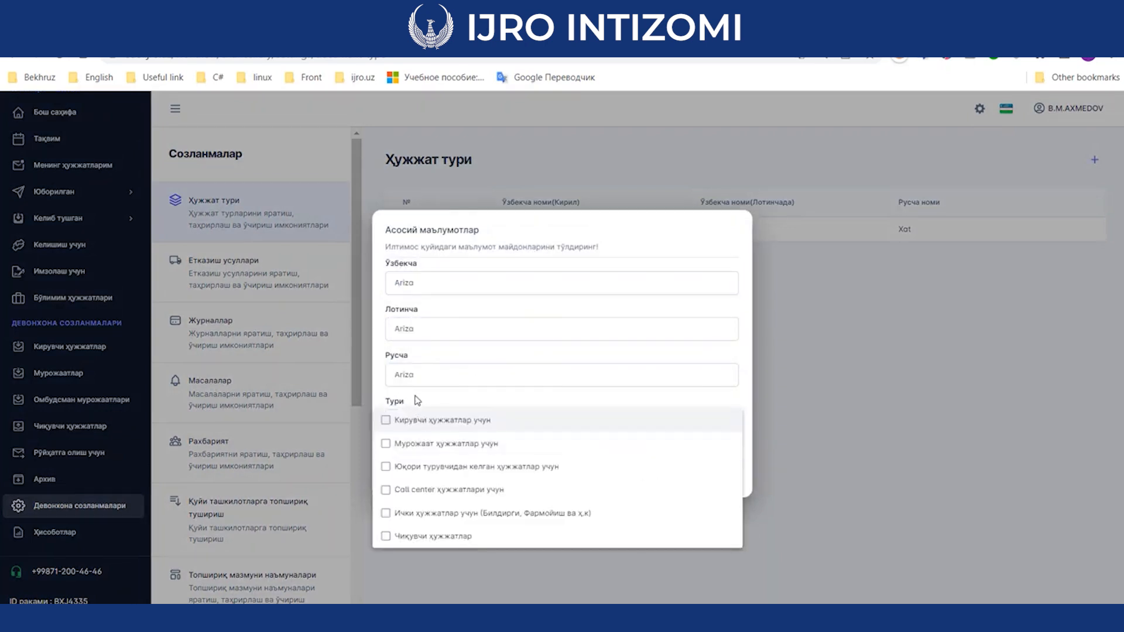
pyautogui.click(417, 425)
pyautogui.click(379, 369)
pyautogui.click(710, 474)
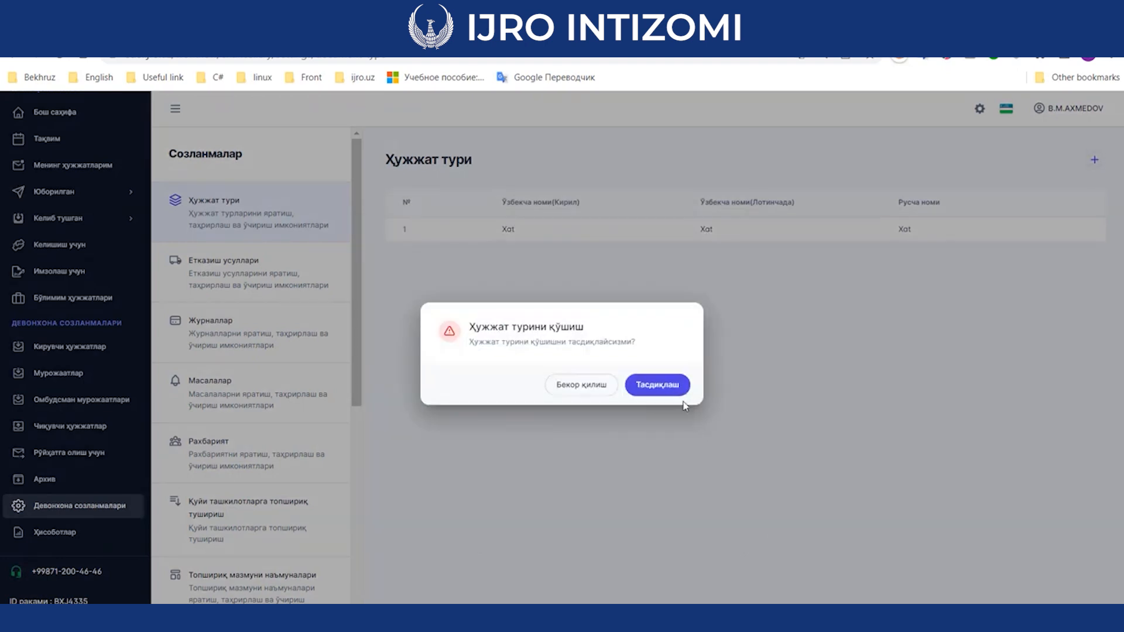
pyautogui.click(675, 387)
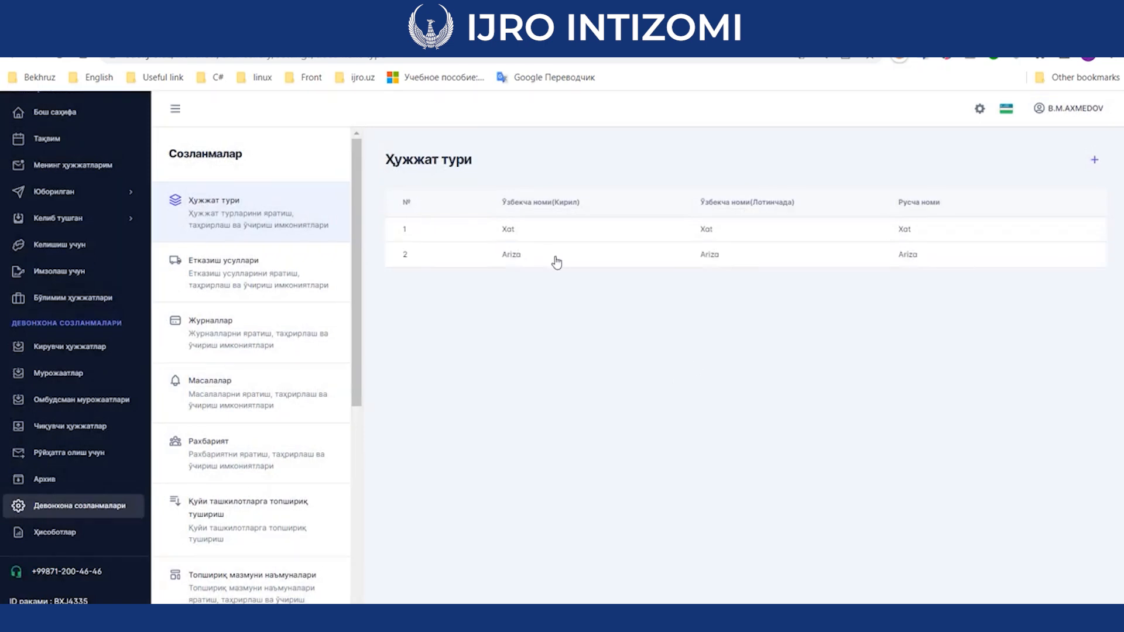
# Step: Open the Ariza document type for editing, check its category options, then save and confirm the record
pyautogui.click(552, 262)
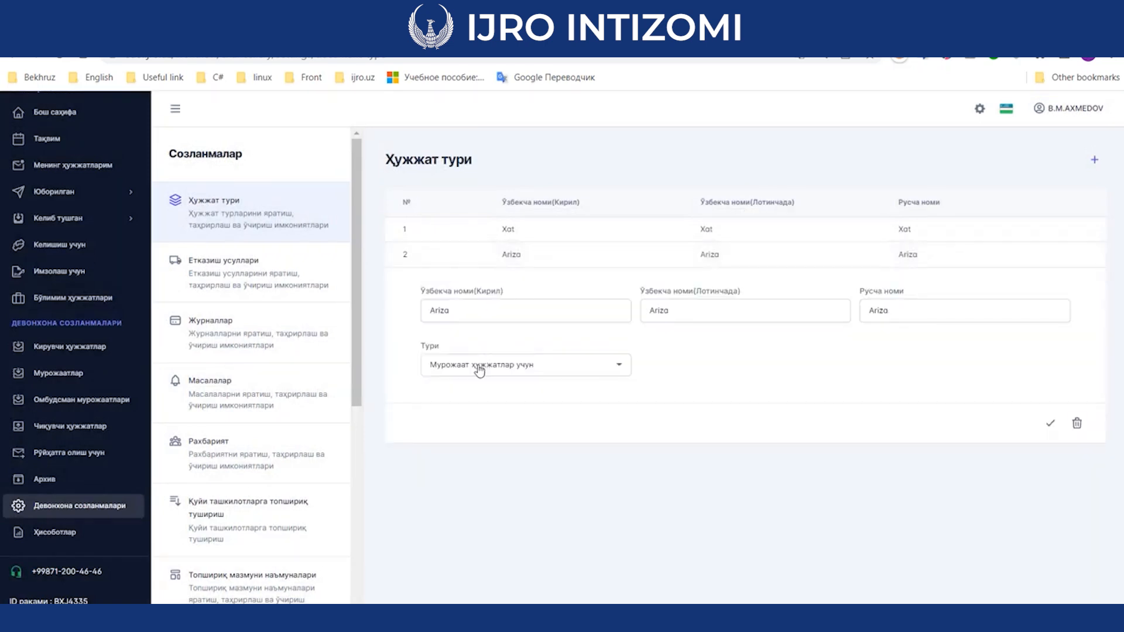
pyautogui.click(494, 364)
pyautogui.click(528, 244)
pyautogui.click(493, 377)
pyautogui.click(1050, 423)
pyautogui.click(647, 390)
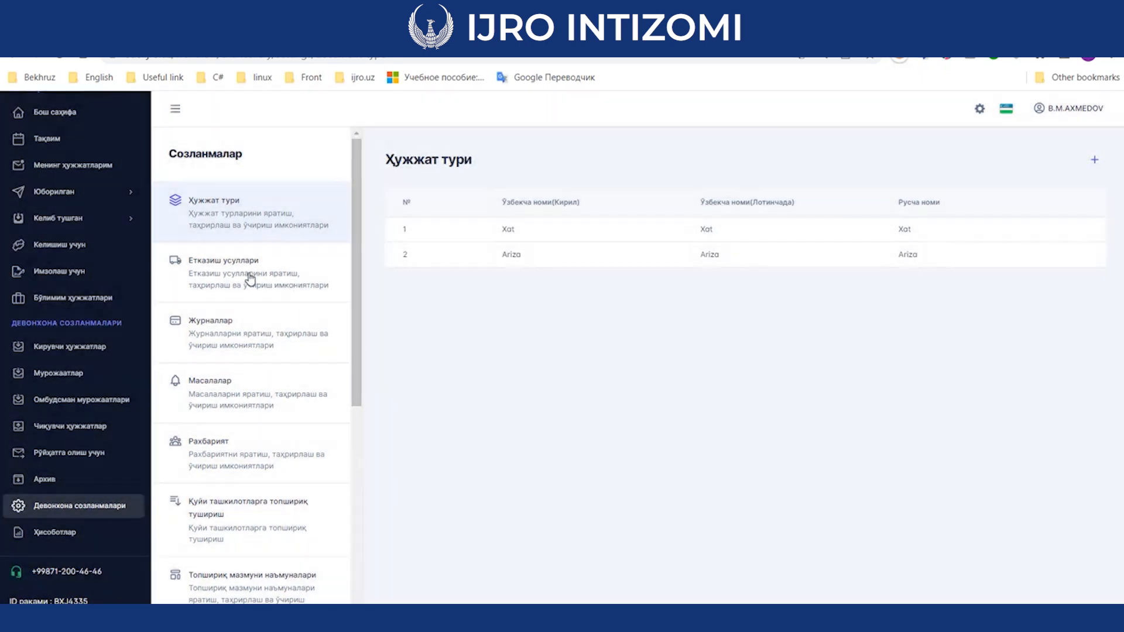
# Step: Add a delivery method under Етказиш усуллари named "Elekrton pochta orqali" in all three languages and confirm saving it
pyautogui.click(301, 286)
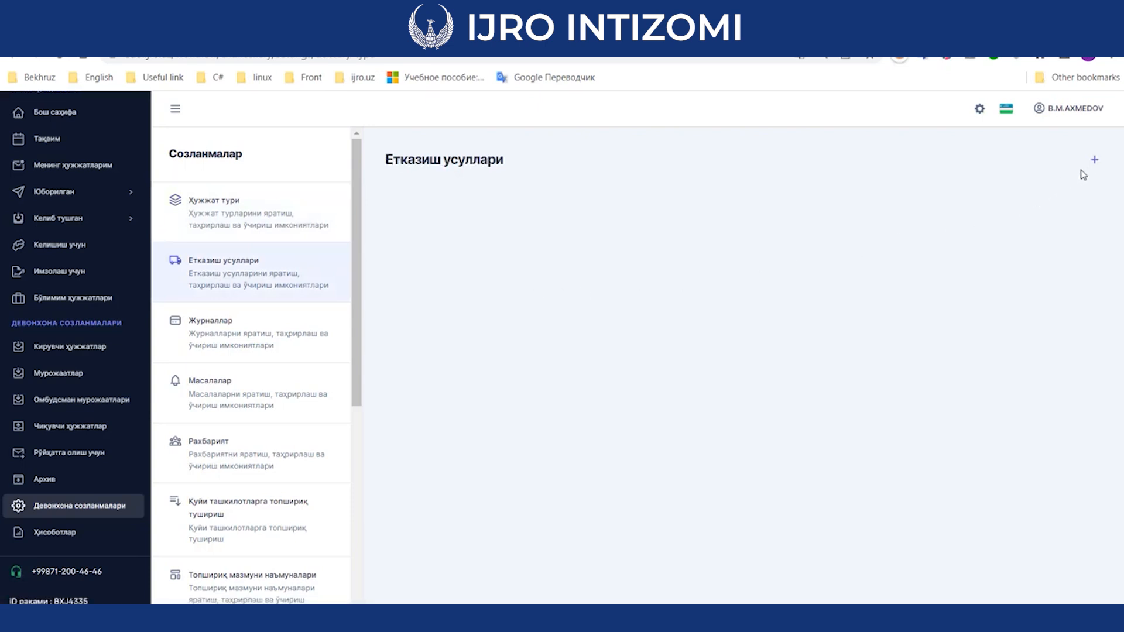
pyautogui.click(1094, 160)
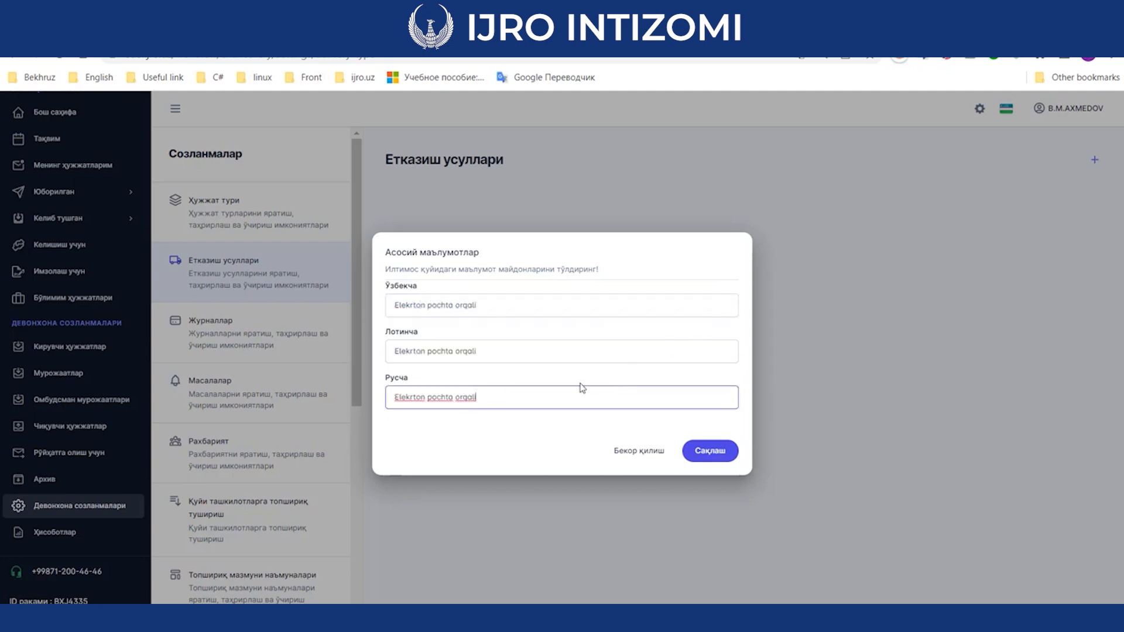
pyautogui.click(726, 452)
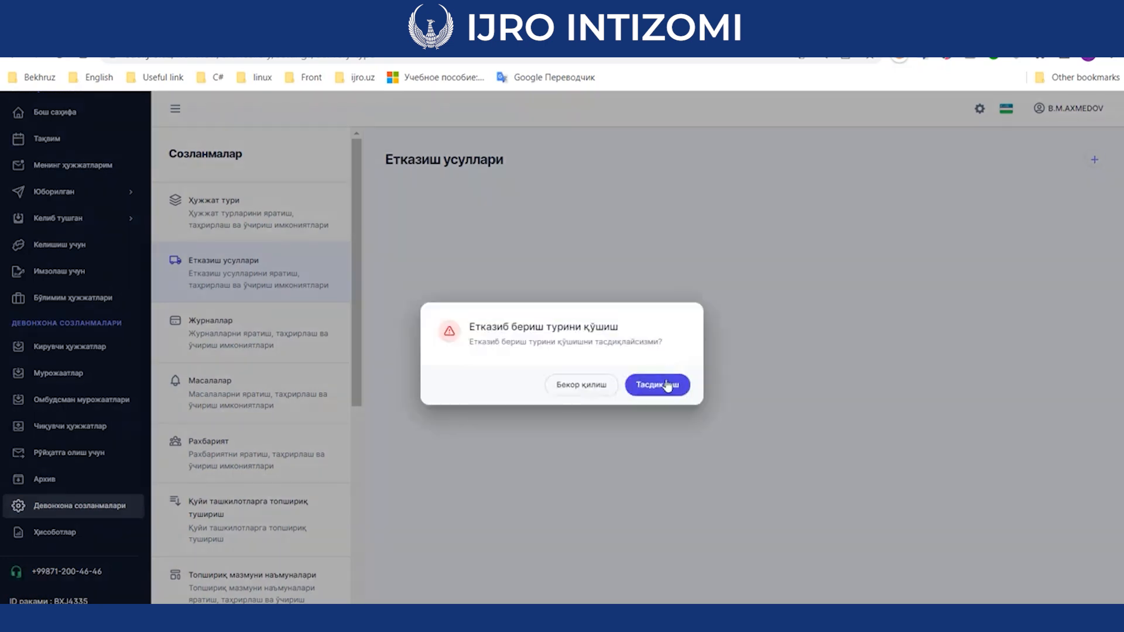
pyautogui.click(660, 385)
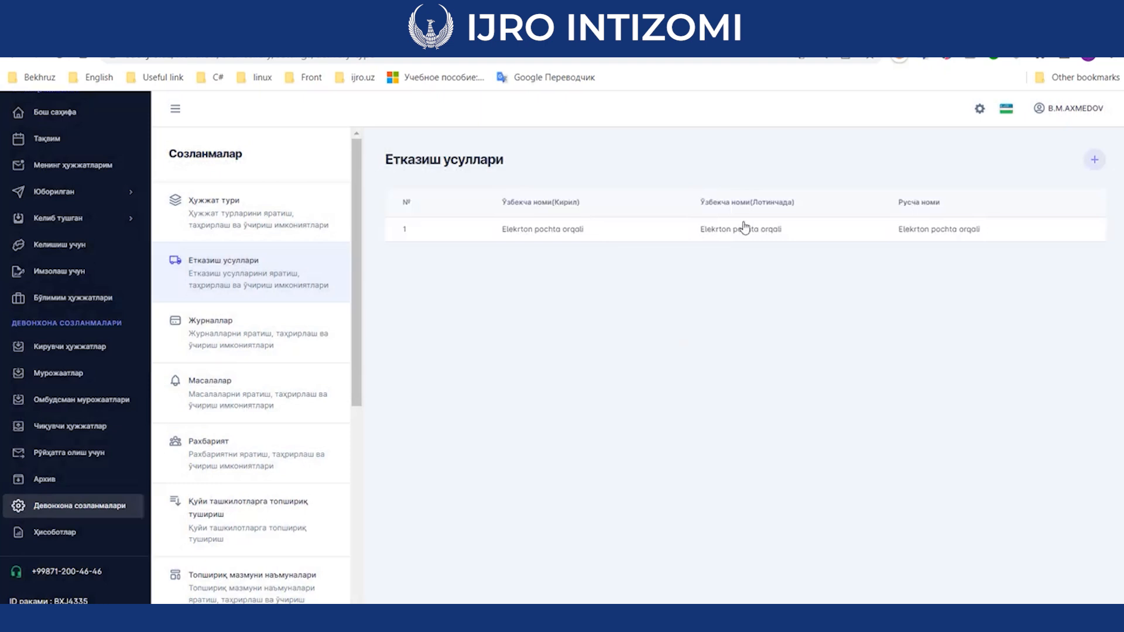
# Step: Start a new journal under Журналлар and name it "Jurnal1" in all three language versions
pyautogui.click(268, 351)
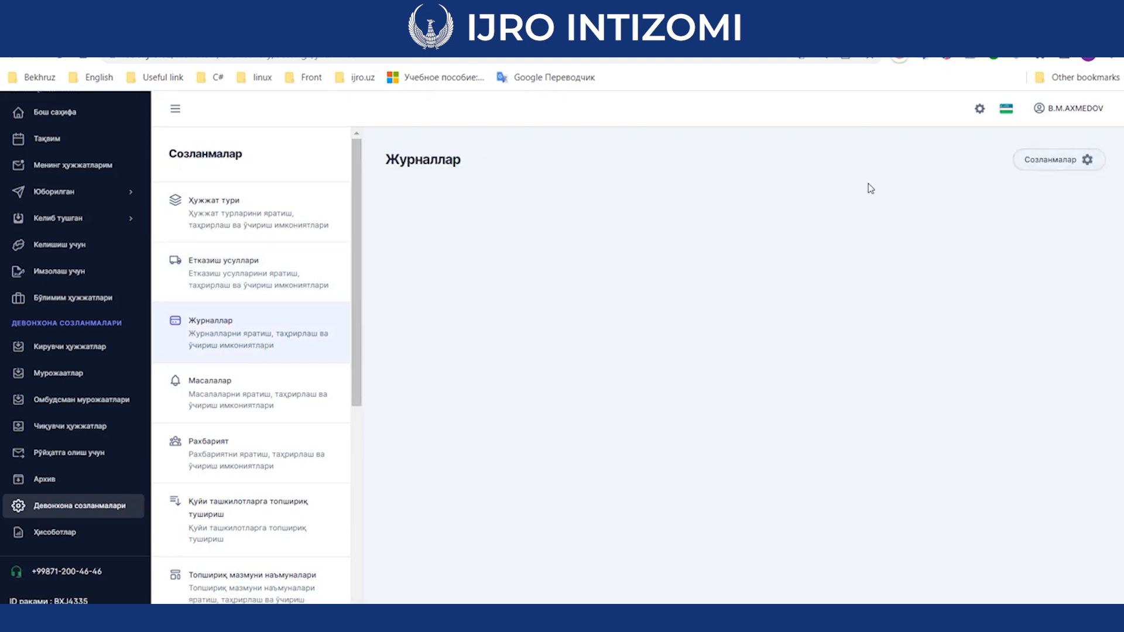
pyautogui.moveTo(1045, 165)
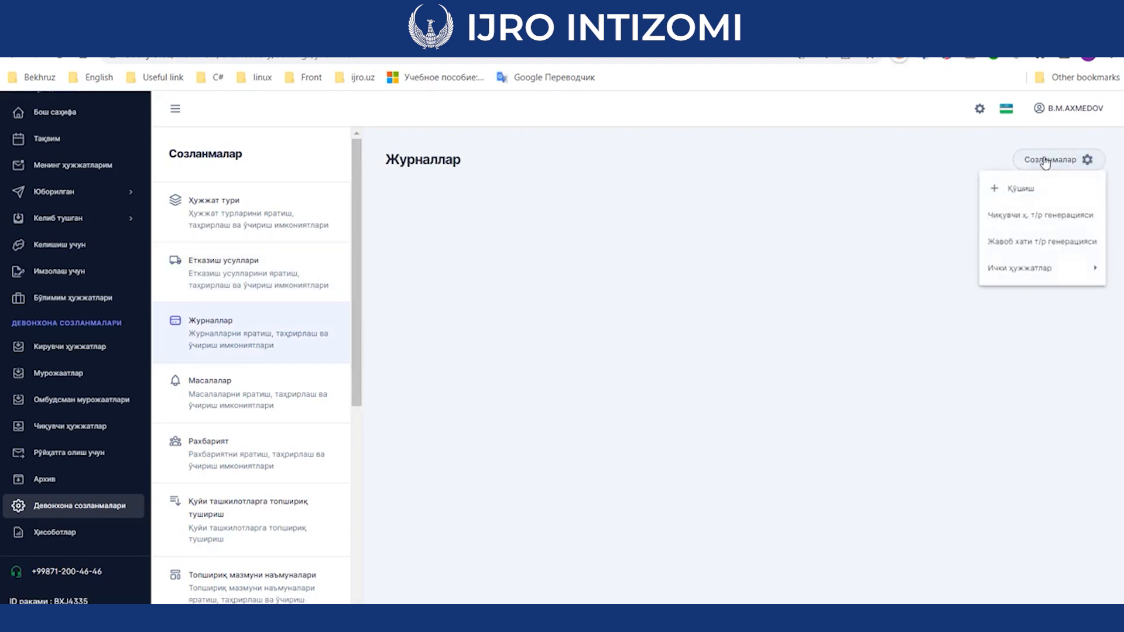
pyautogui.click(1015, 187)
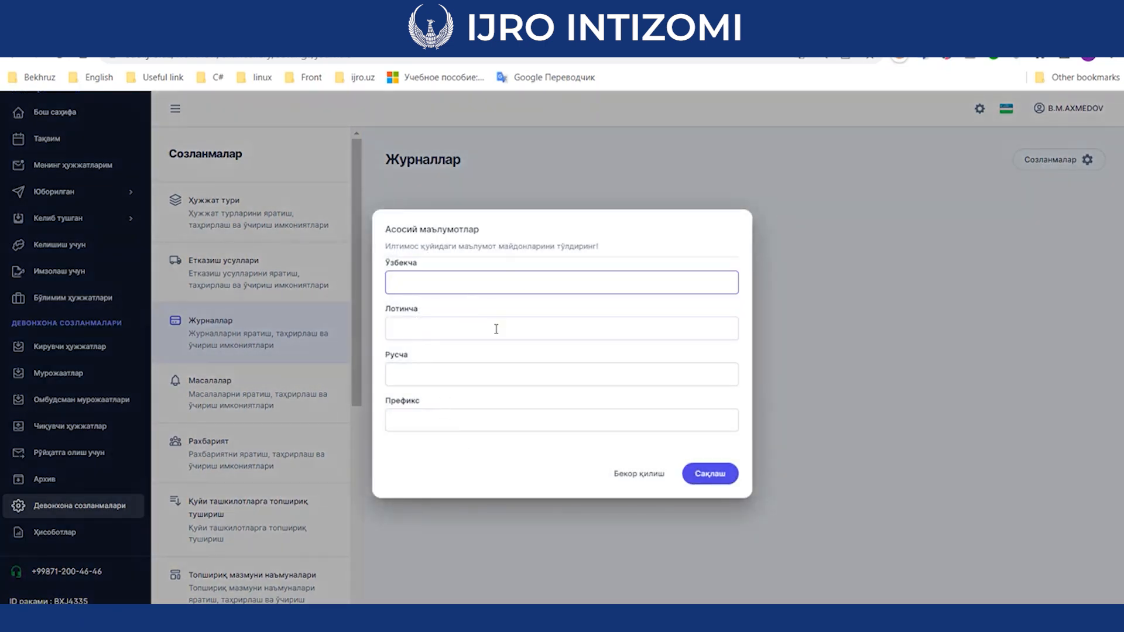
pyautogui.write('Jurnal1')
pyautogui.hotkey('ctrl', 'a')
pyautogui.press('Tab')
pyautogui.write('Jurnal1')
pyautogui.press('Tab')
pyautogui.write('Jurnal1')
# Step: Set the new journal's prefix to 01, then save and confirm it
pyautogui.click(409, 414)
pyautogui.write('01')
pyautogui.click(710, 475)
pyautogui.click(673, 381)
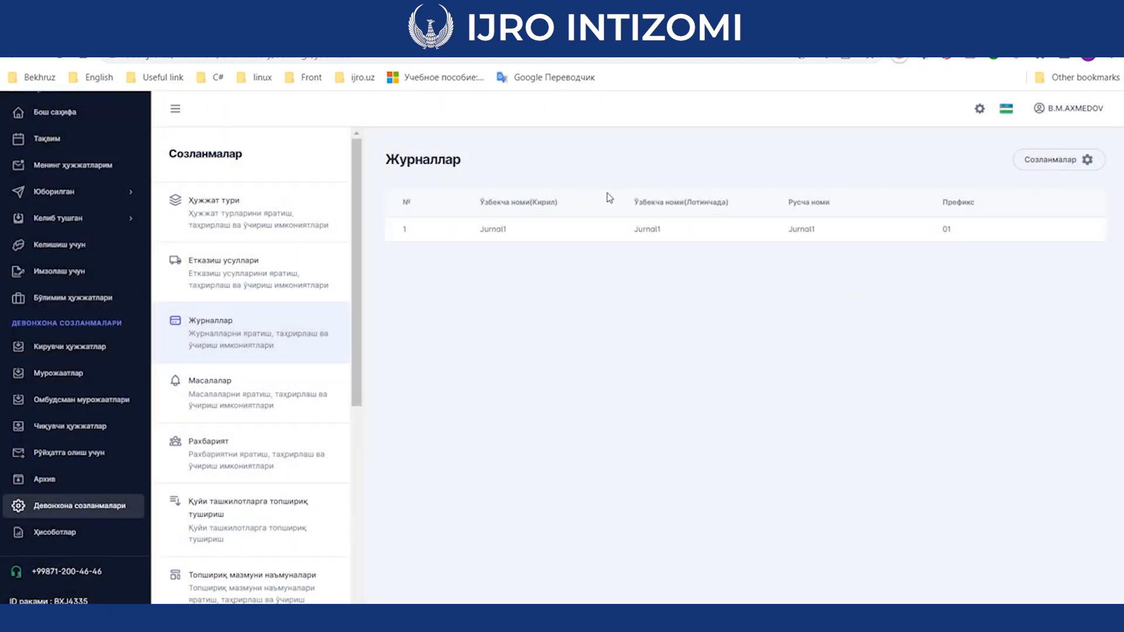
# Step: Set the type of the Jurnal1 journal to "Кирувчи ҳужжатлар учун", then save and confirm the record
pyautogui.click(586, 235)
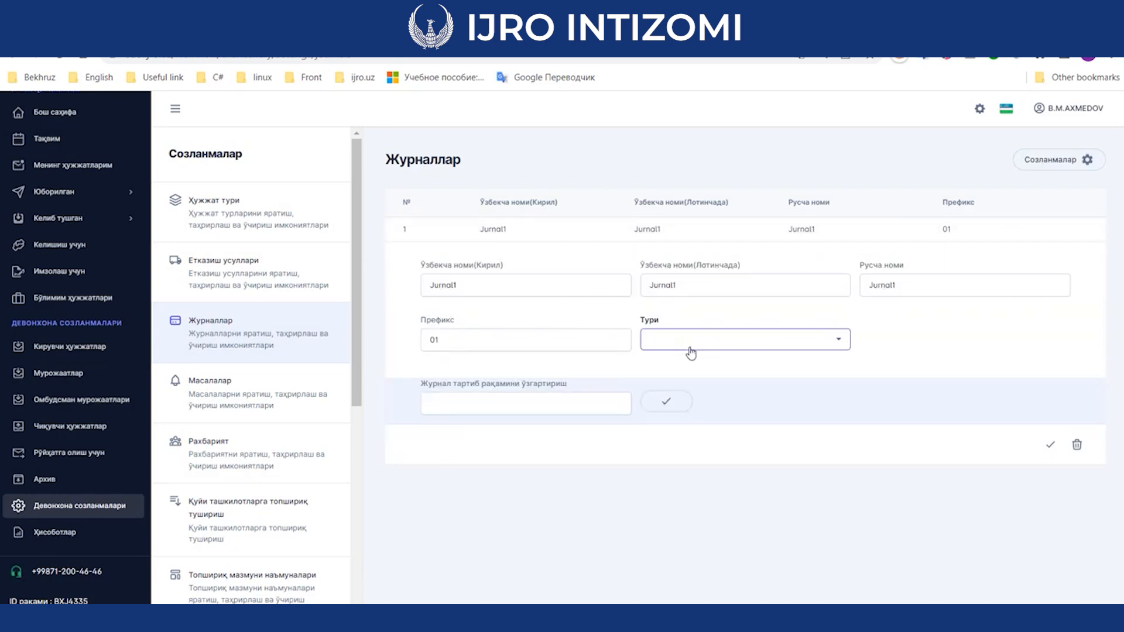
pyautogui.click(687, 345)
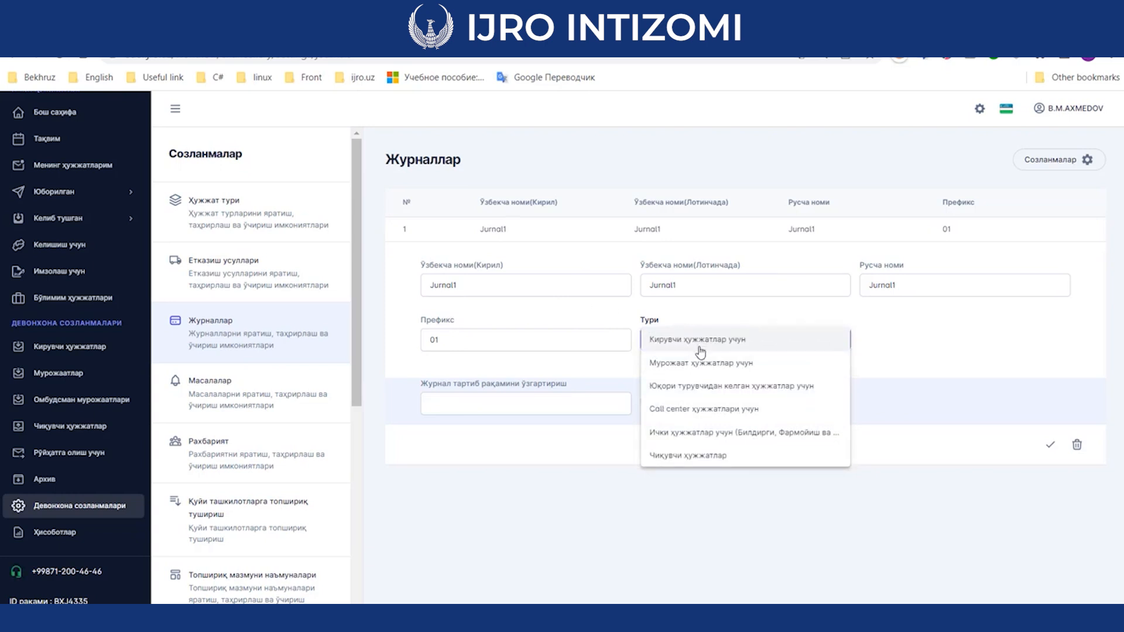
pyautogui.click(696, 343)
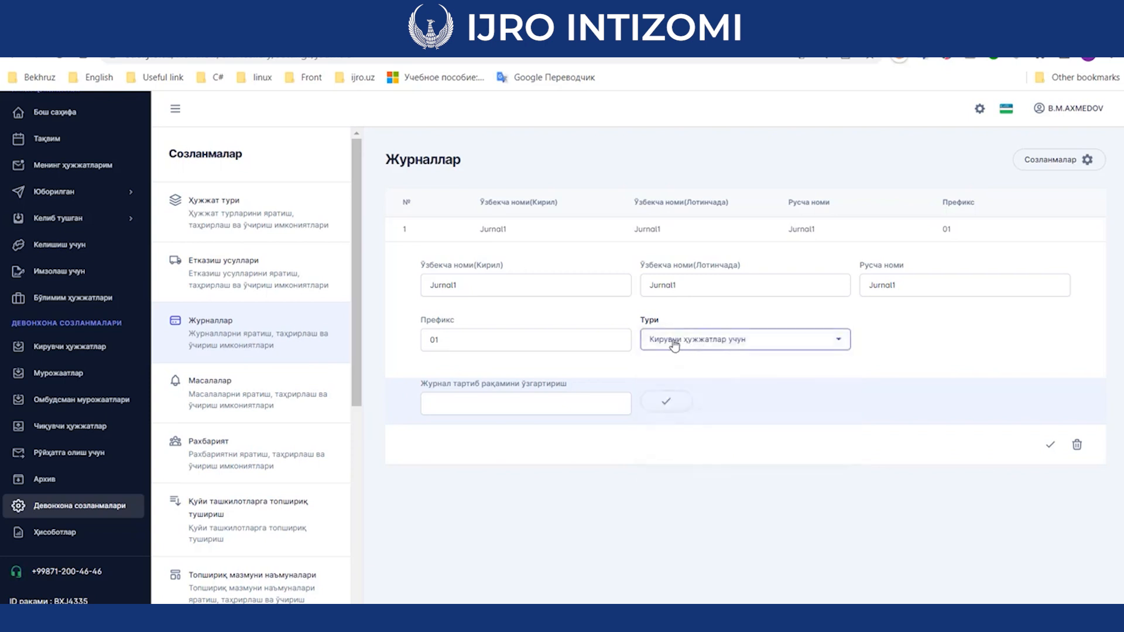
pyautogui.click(686, 345)
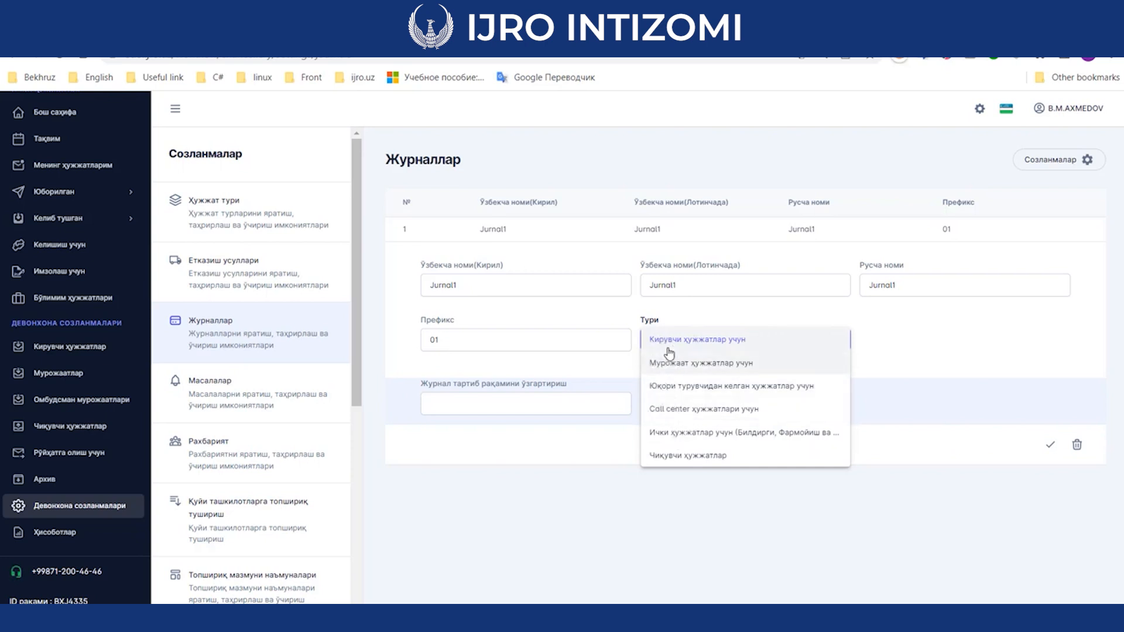
pyautogui.click(679, 321)
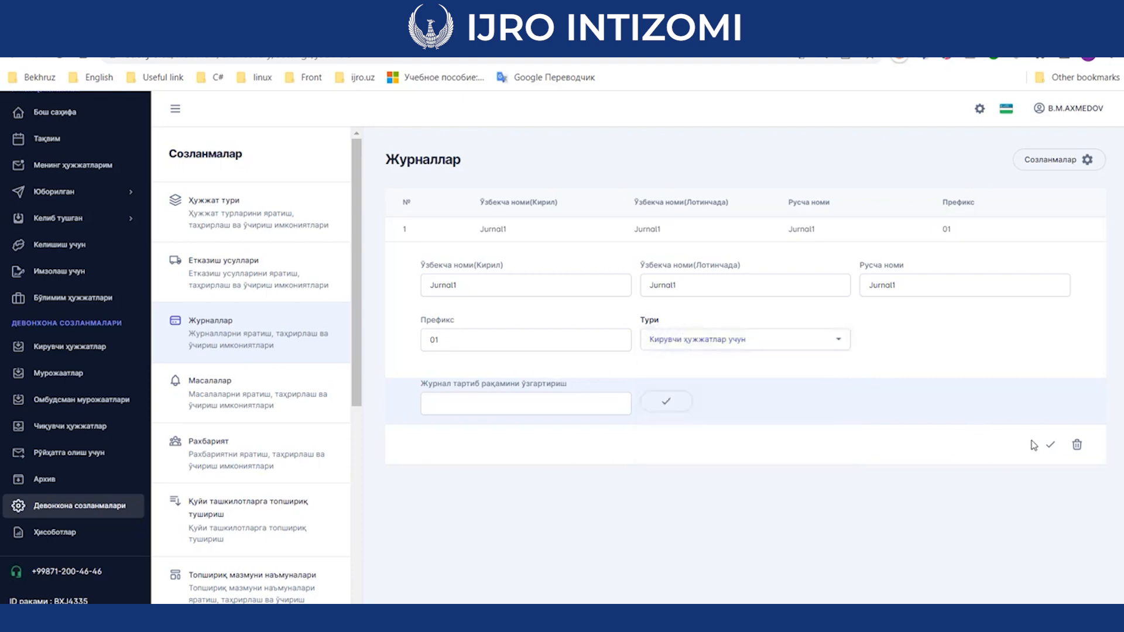
pyautogui.click(1051, 445)
pyautogui.click(663, 384)
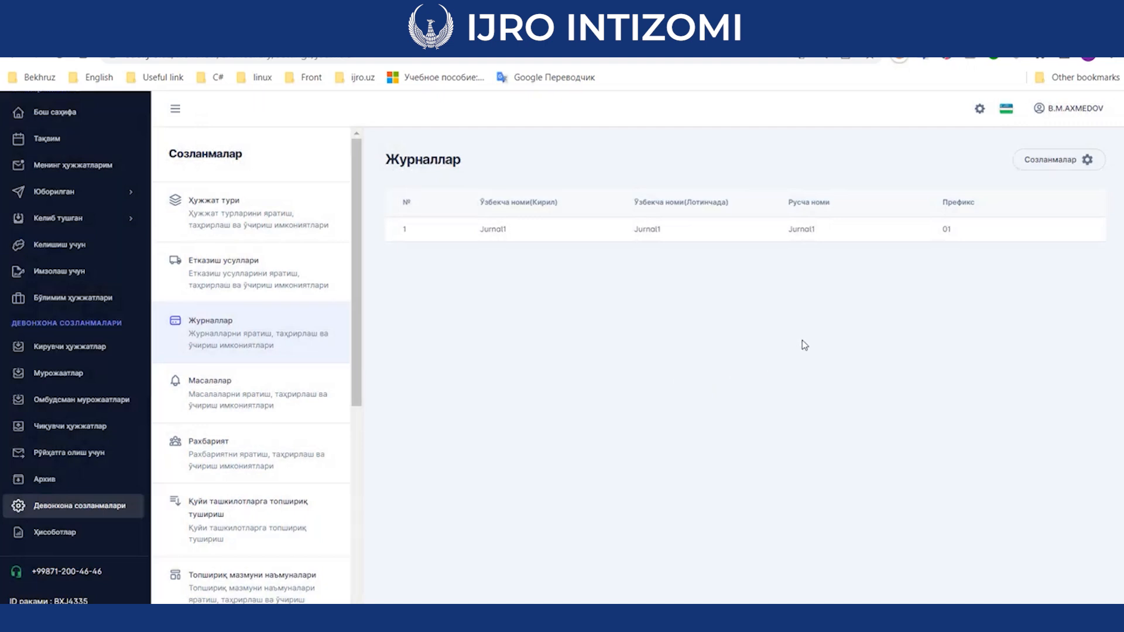
pyautogui.click(1063, 161)
pyautogui.click(1022, 189)
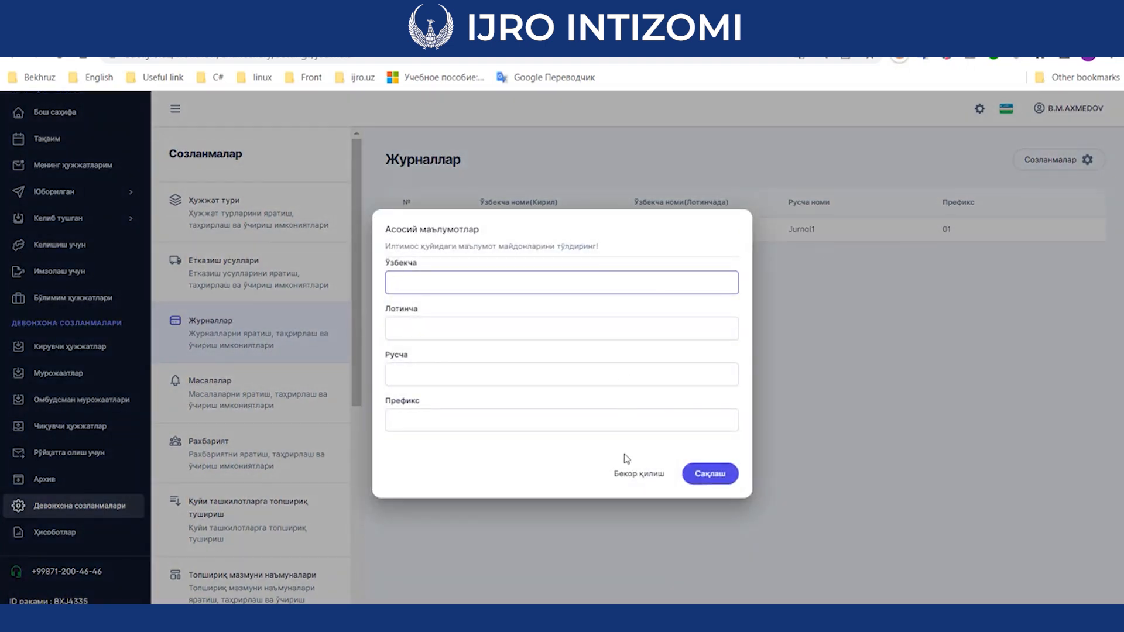
pyautogui.click(636, 475)
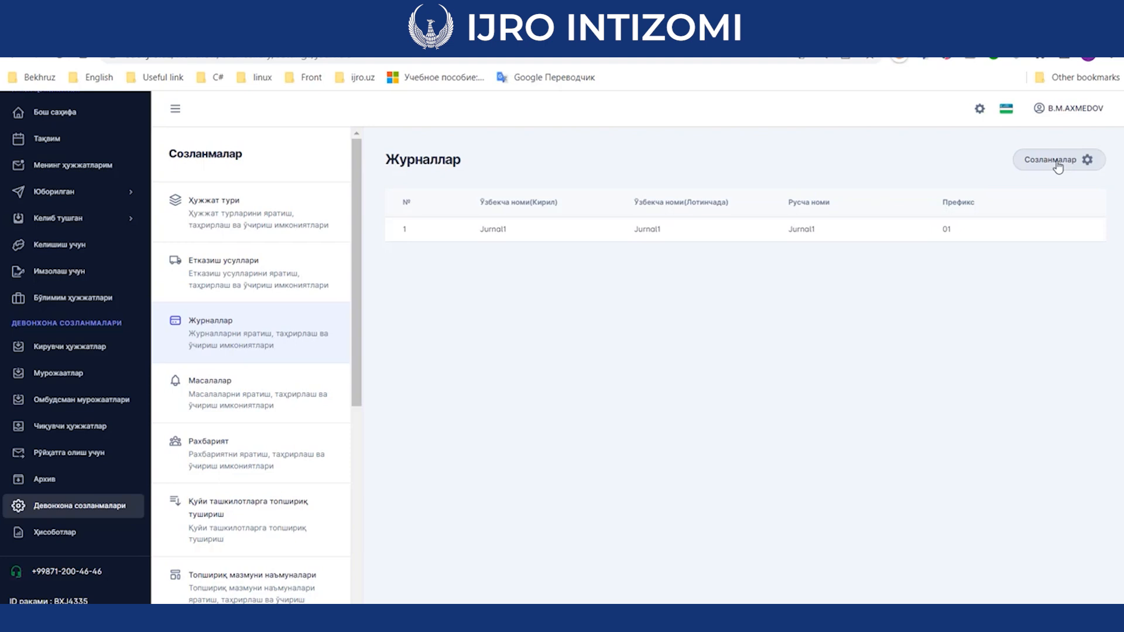
# Step: Start a new issue under Масалалар and name it "Internet masalasida" in all three language versions
pyautogui.click(282, 393)
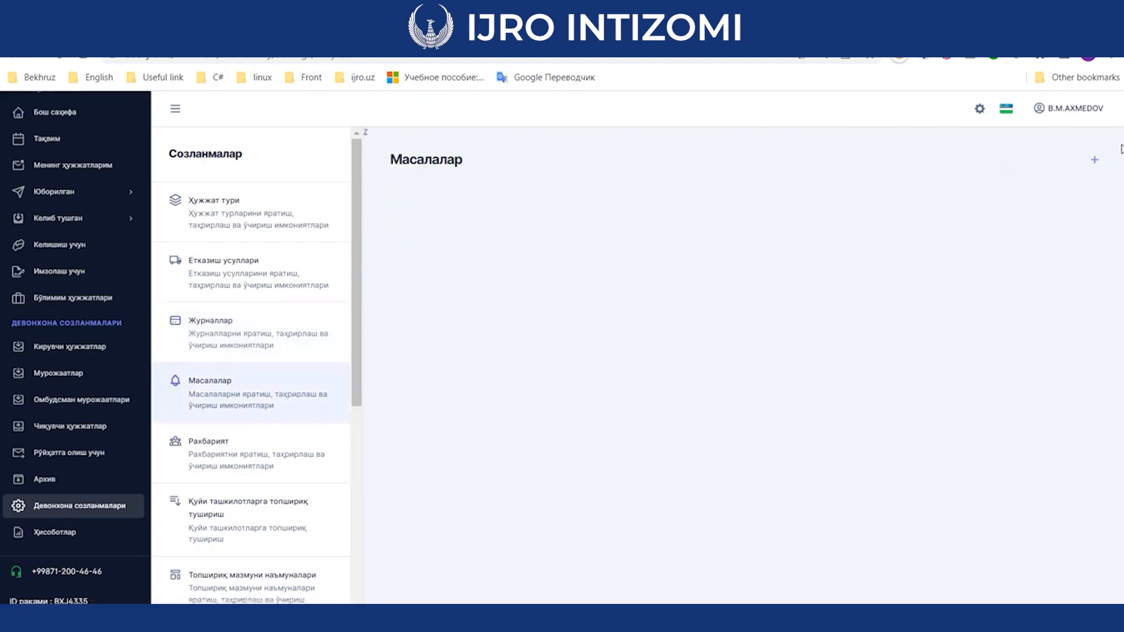
pyautogui.click(1095, 159)
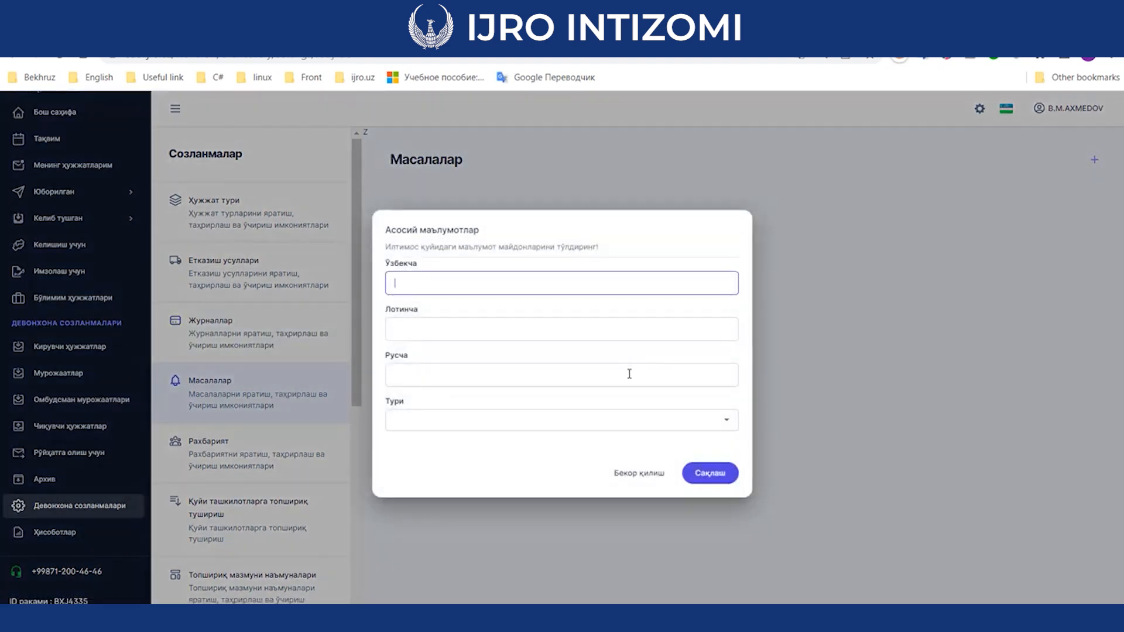
pyautogui.write('In')
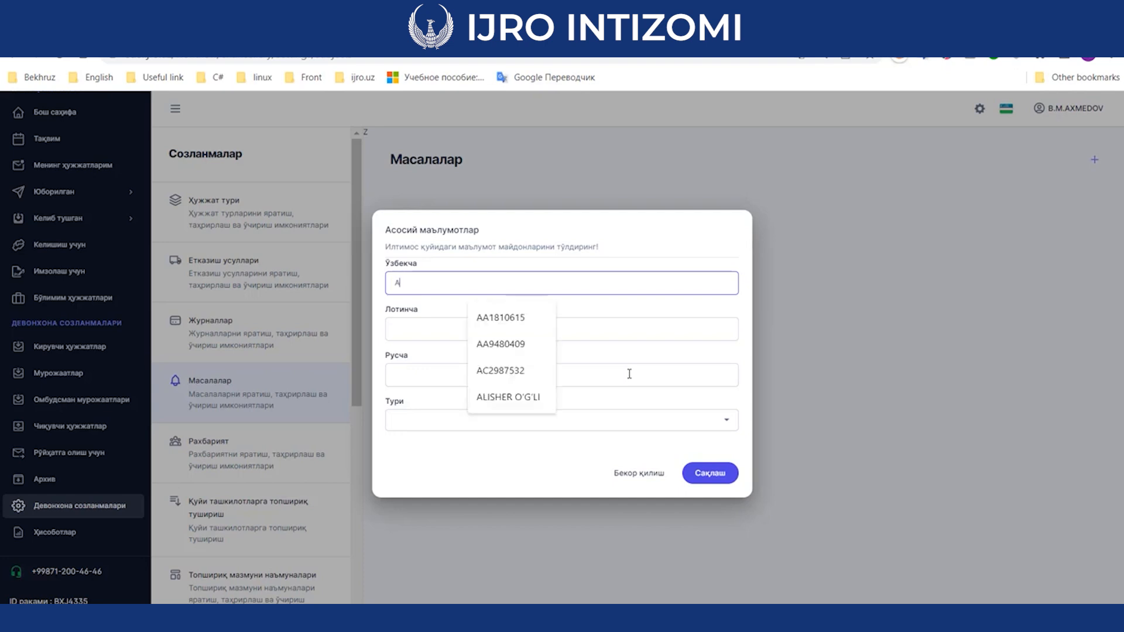
pyautogui.press('BackSpace')
pyautogui.press('BackSpace')
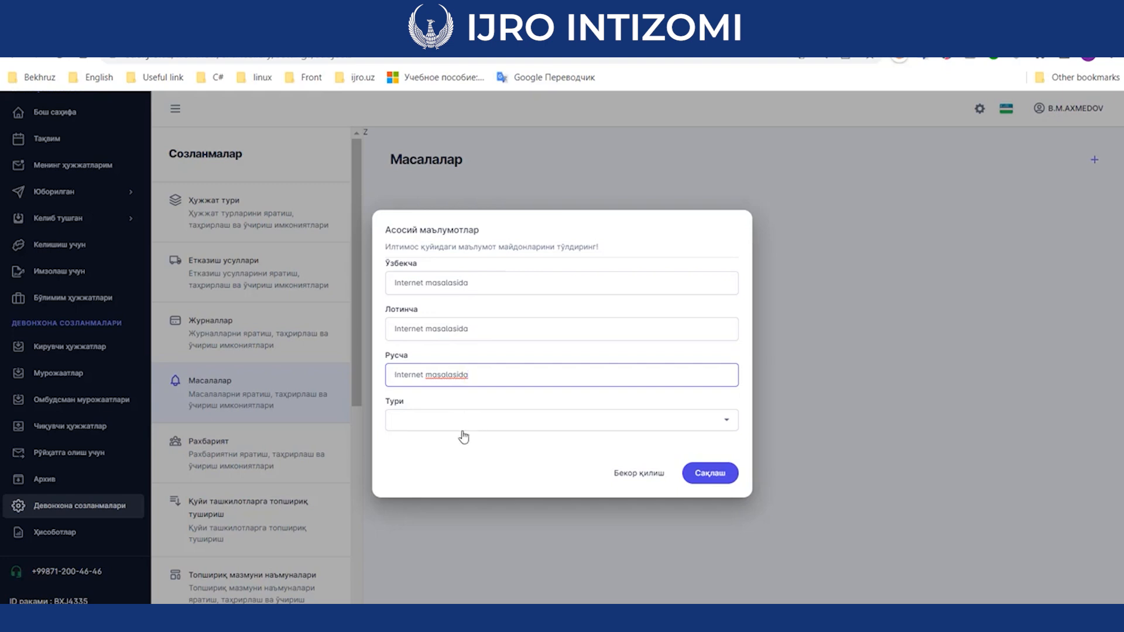
# Step: Assign all six document types, from "Кирувчи ҳужжатлар учун" to "Чиқувчи ҳужжатлар", to the new issue and save it
pyautogui.click(434, 426)
pyautogui.click(404, 422)
pyautogui.click(391, 444)
pyautogui.click(386, 466)
pyautogui.click(387, 490)
pyautogui.click(386, 514)
pyautogui.click(386, 536)
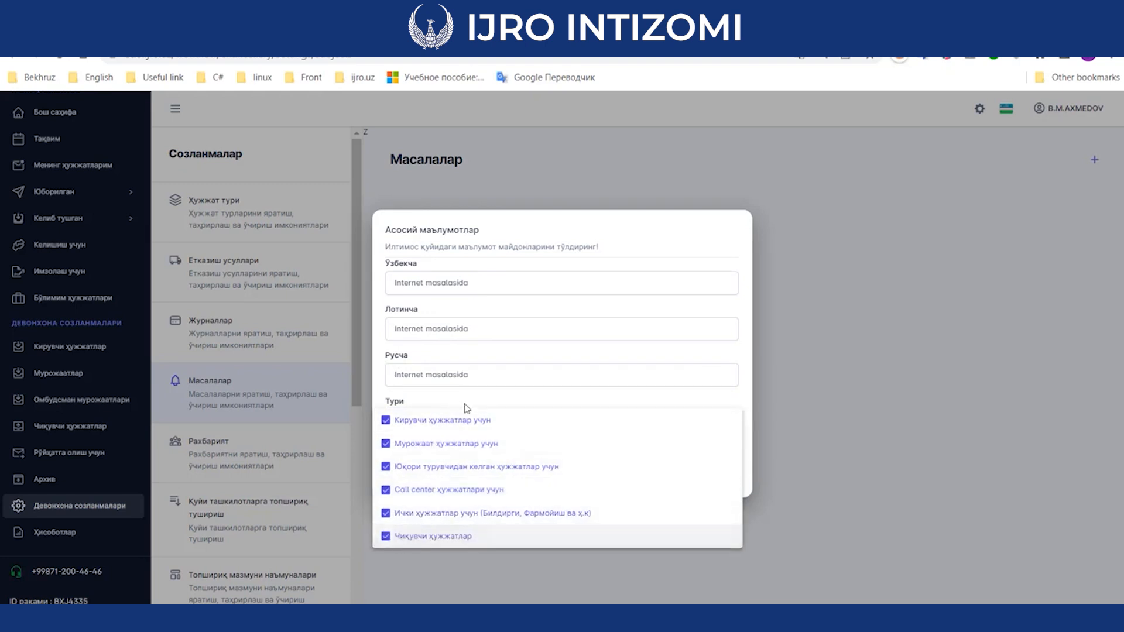
pyautogui.click(465, 403)
pyautogui.click(711, 468)
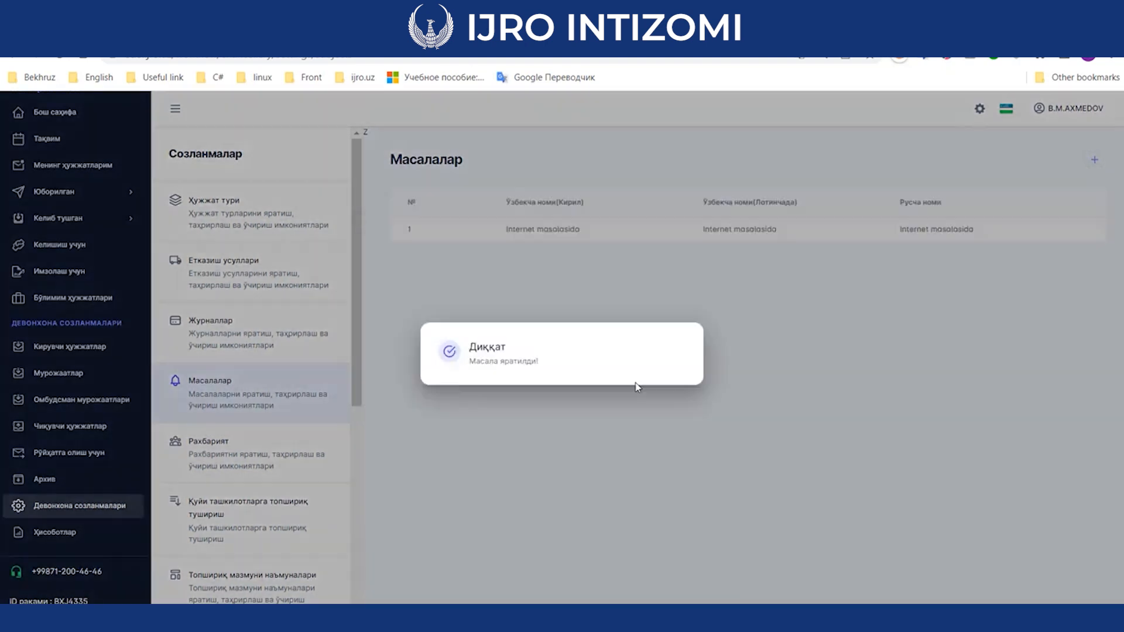
# Step: Add the BOSHQARUV employee as a leader under Рахбарият with the permissions Устхат қўяолиш and Имзо қўяолиш, then save and confirm
pyautogui.click(293, 433)
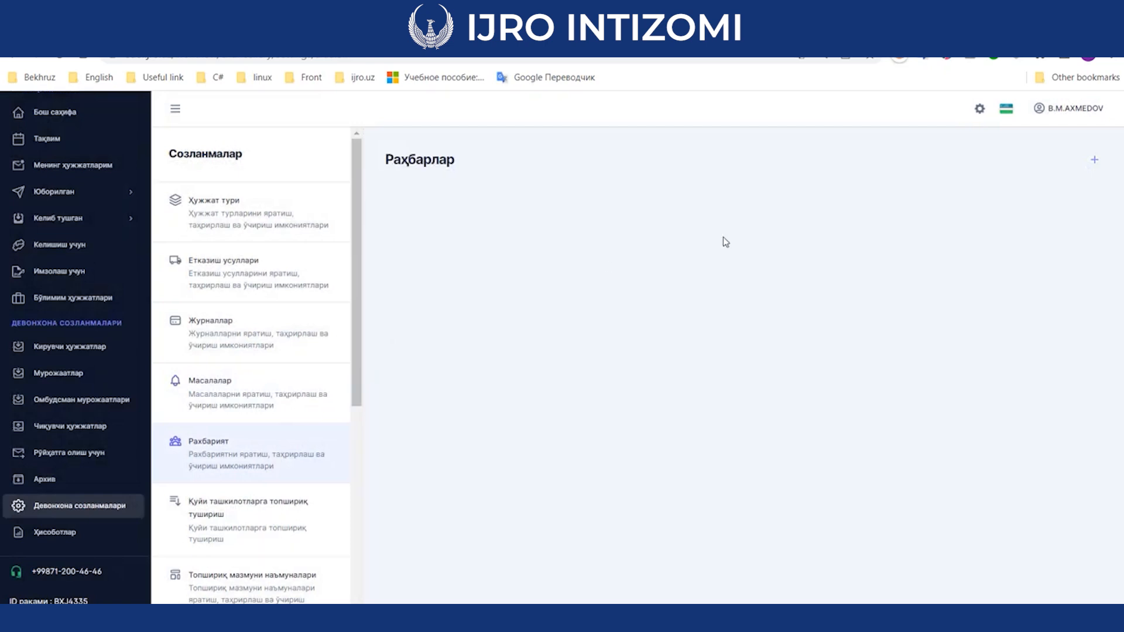
pyautogui.click(1097, 167)
pyautogui.click(496, 337)
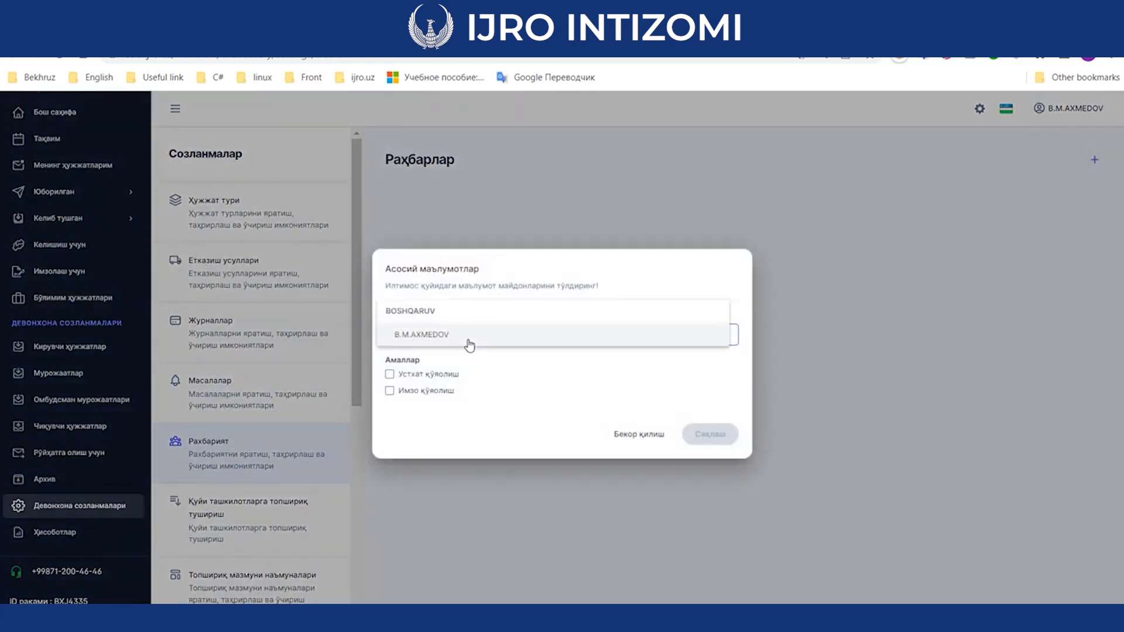
pyautogui.click(438, 340)
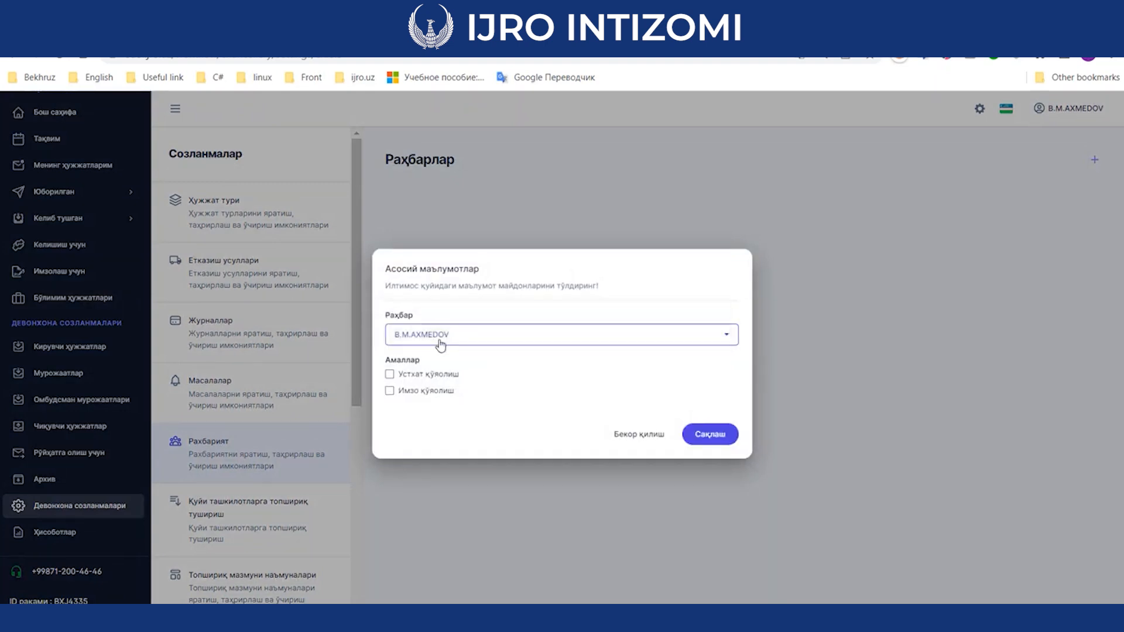
pyautogui.click(421, 378)
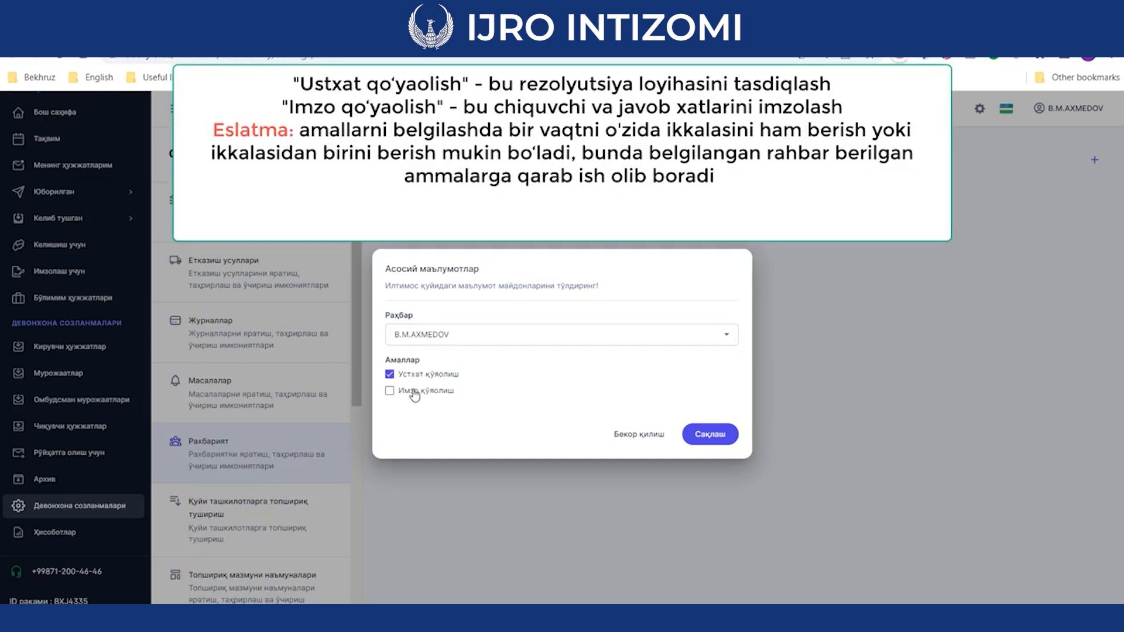
pyautogui.click(428, 395)
pyautogui.click(693, 434)
pyautogui.click(663, 387)
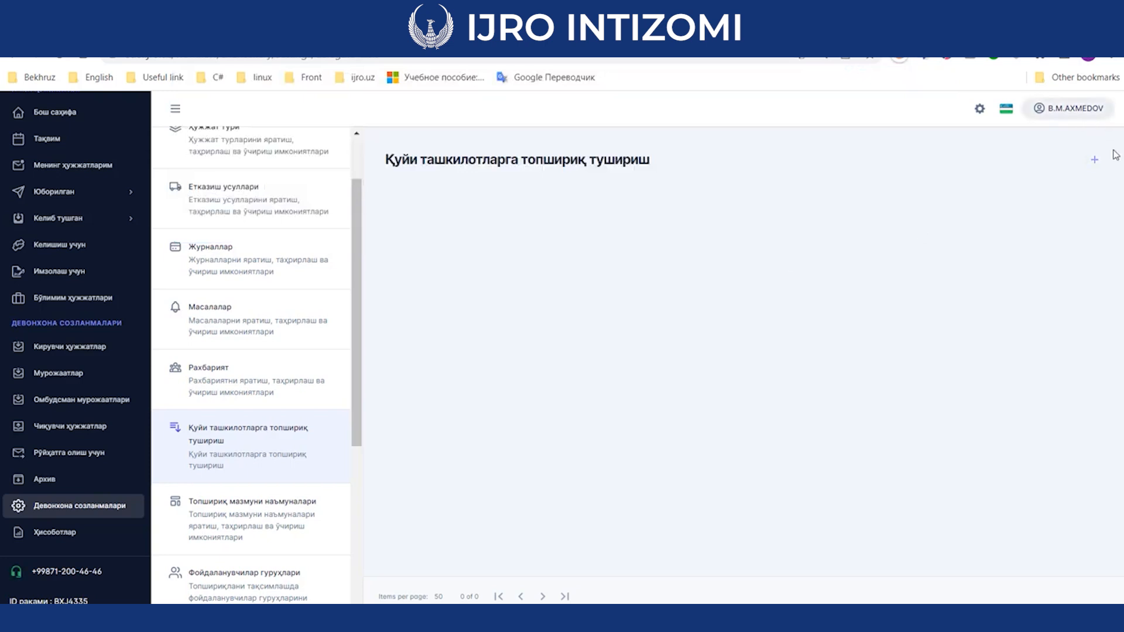
pyautogui.click(1095, 160)
pyautogui.click(462, 359)
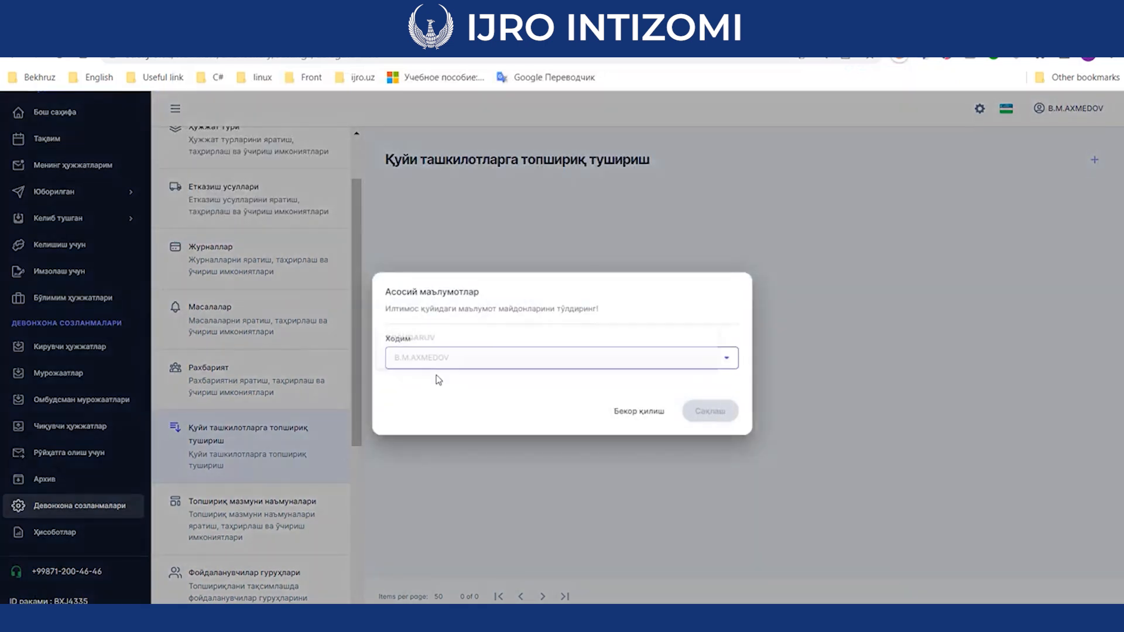
pyautogui.click(476, 369)
pyautogui.click(644, 411)
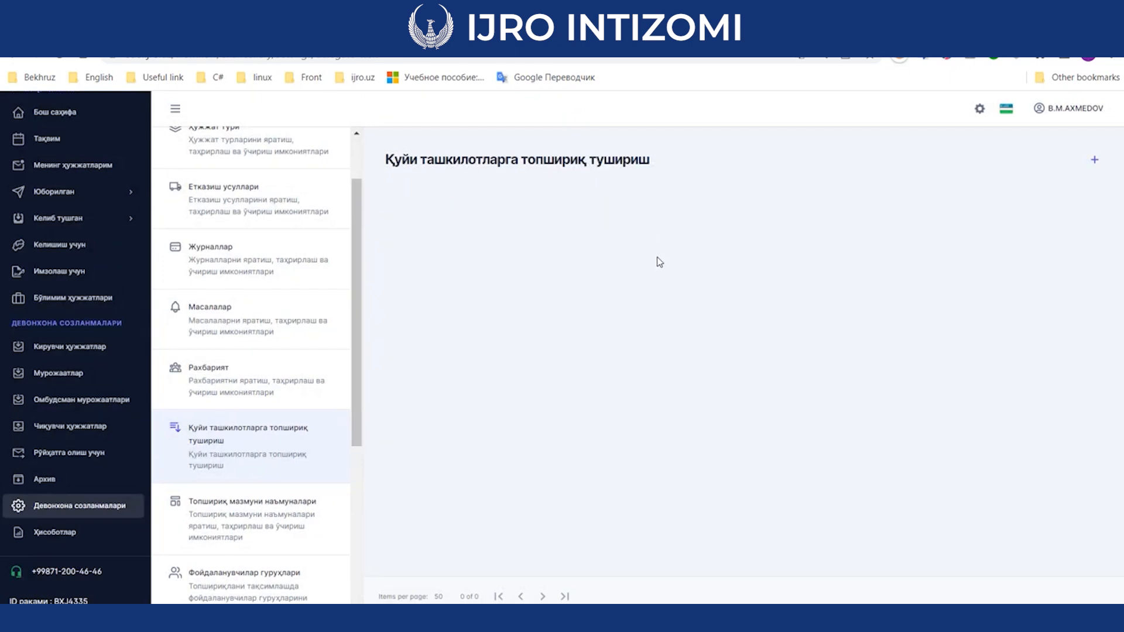
# Step: Add a template under Топшириқ мазмуни наъмуналари named "Ijro uchun" in all three languages with type "Кирувчи ҳужжатлар учун", and confirm saving it
pyautogui.click(275, 534)
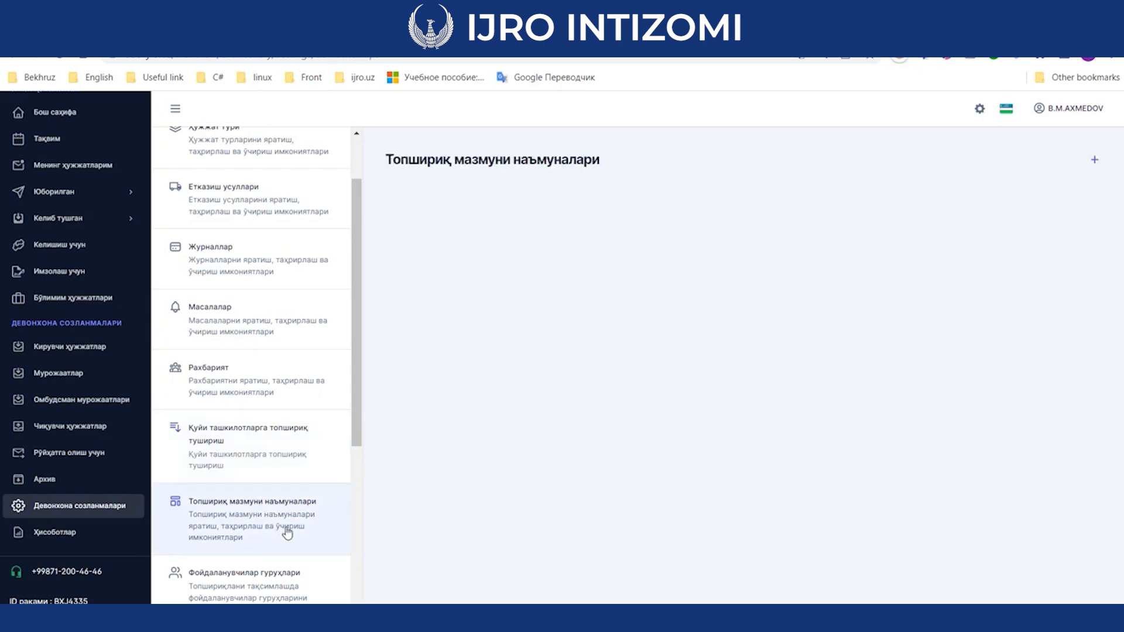
pyautogui.click(1095, 160)
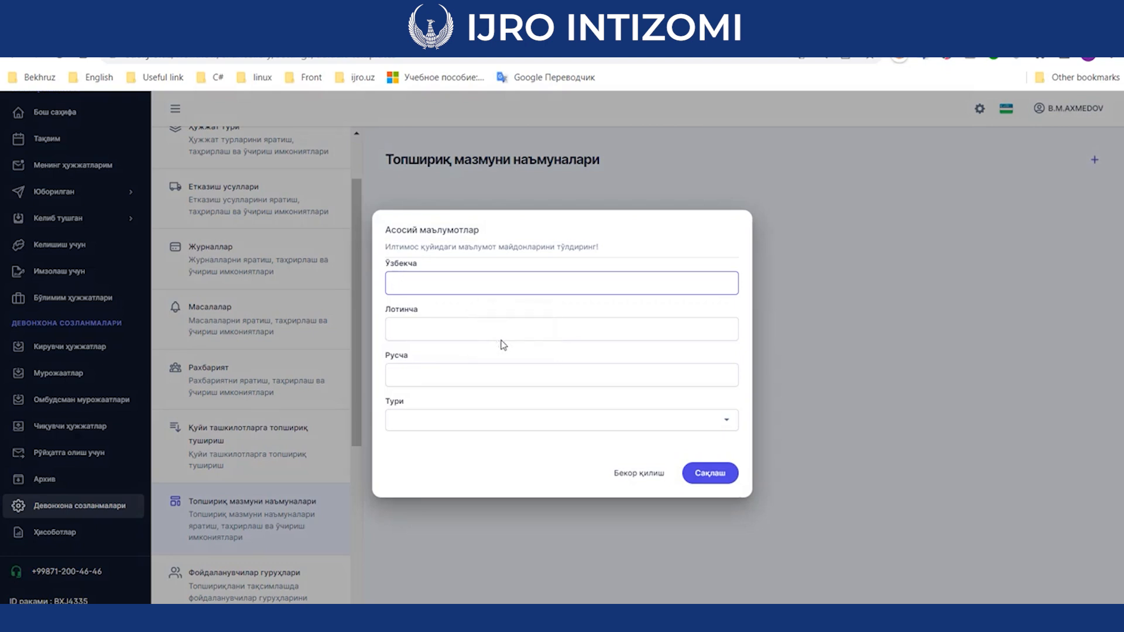
pyautogui.write('I')
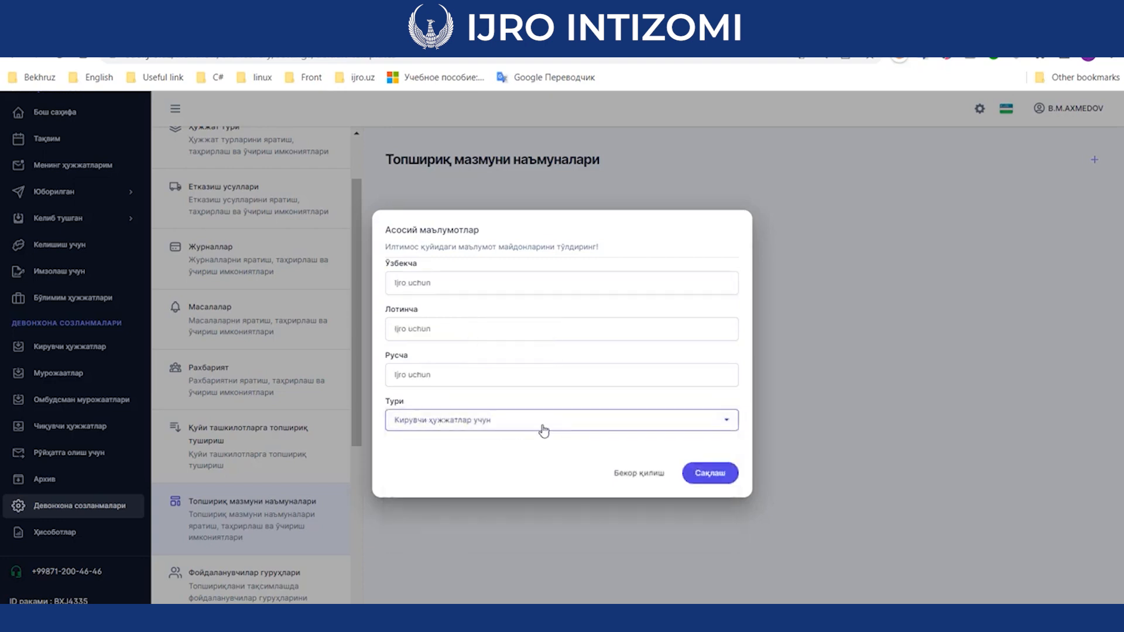
pyautogui.click(712, 476)
pyautogui.click(649, 401)
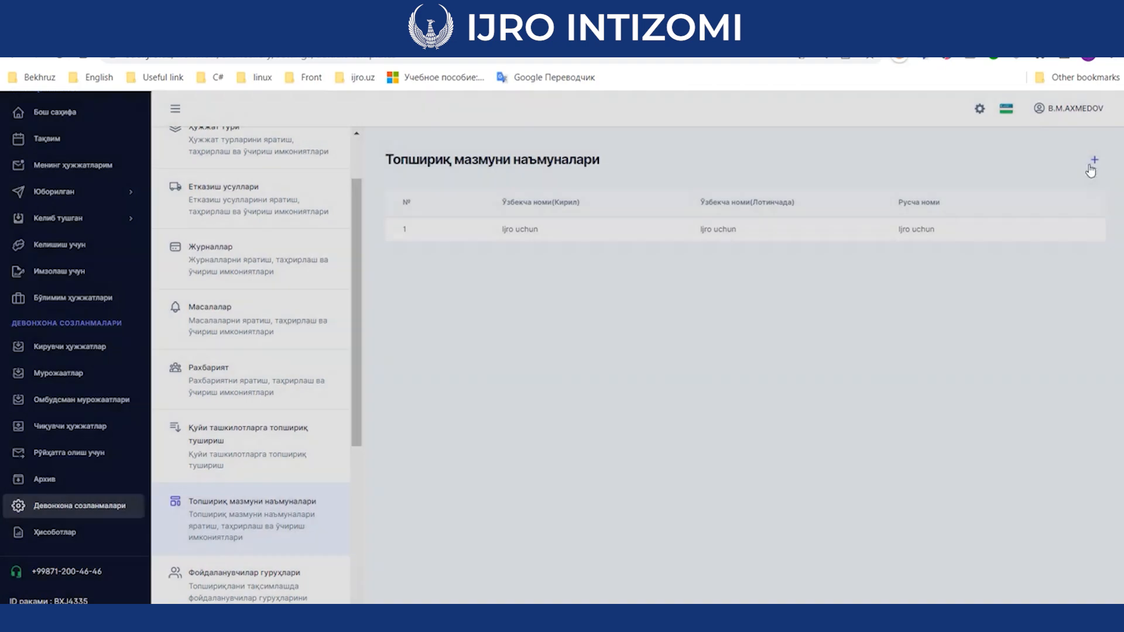
# Step: Add a second task content template named "Ma'lumot uchun" in all three languages with type "Кирувчи ҳужжатлар учун", and confirm saving it
pyautogui.click(1094, 160)
pyautogui.write('Mol')
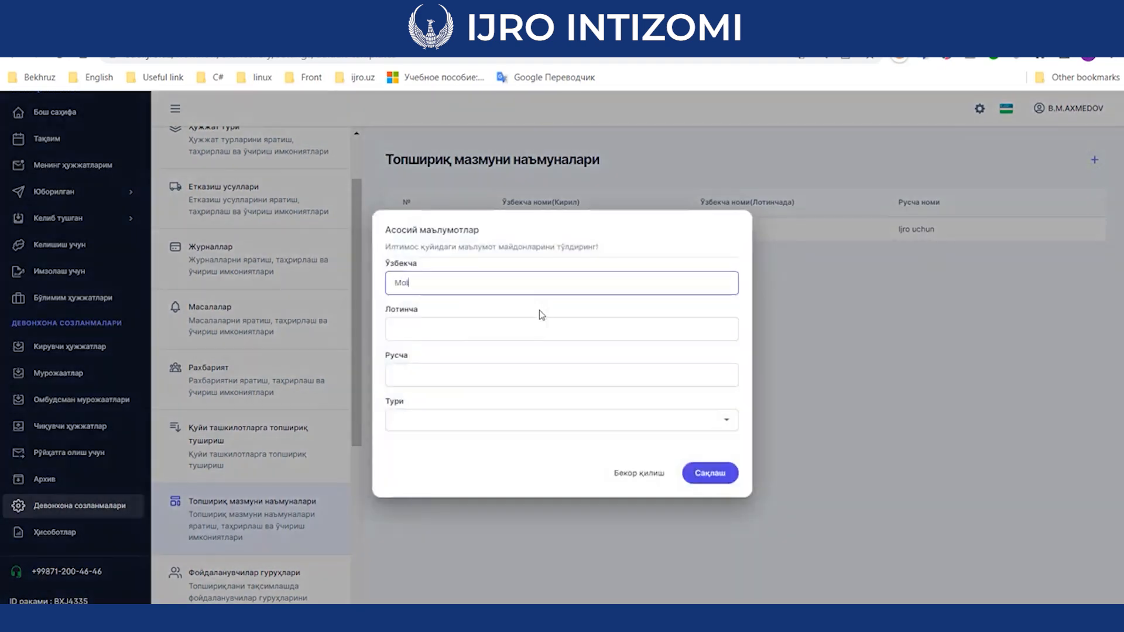
pyautogui.write('lumot uchun')
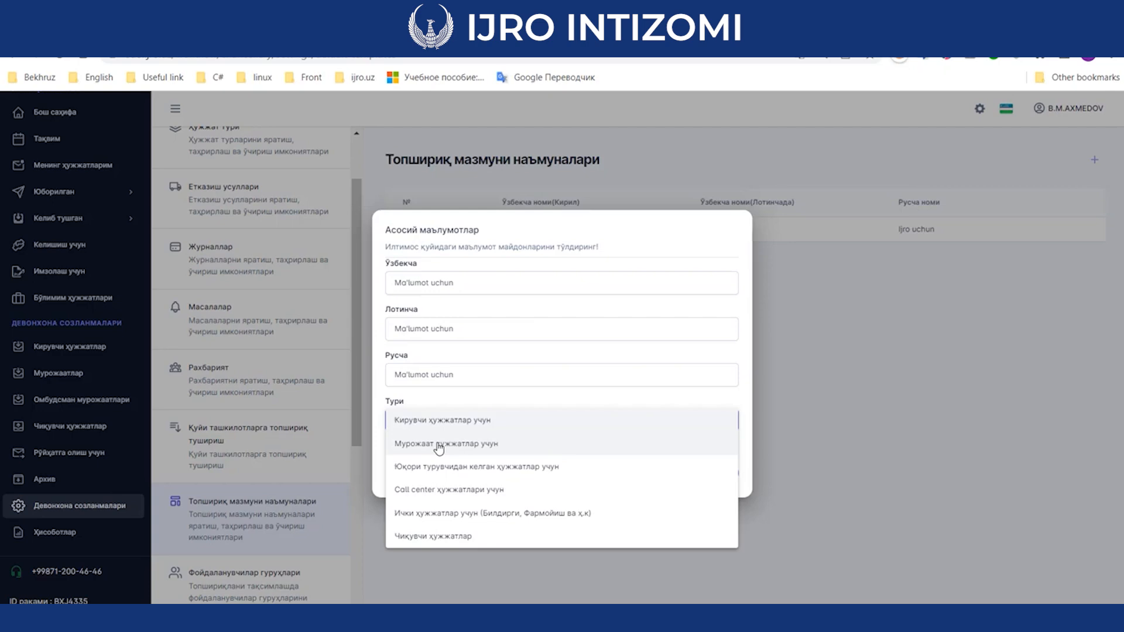
pyautogui.click(434, 423)
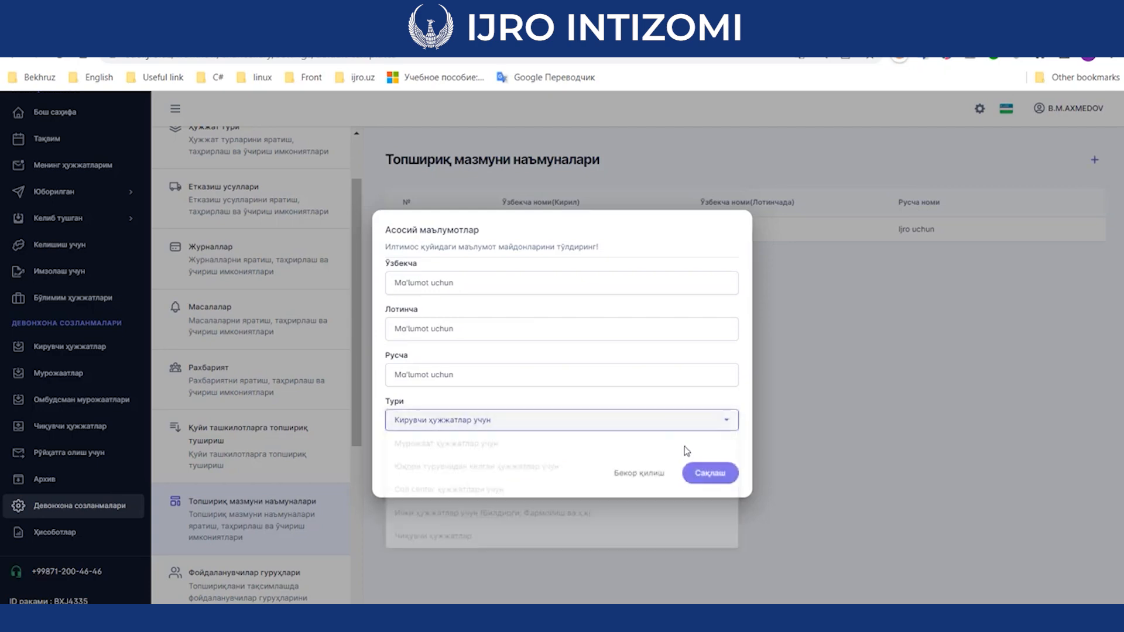
pyautogui.click(703, 472)
pyautogui.click(657, 398)
# Step: Start a new user group under Фойдаланувчилар гуруҳлари and add the Devonxona employee as its executor
pyautogui.scroll(-3, 281, 439)
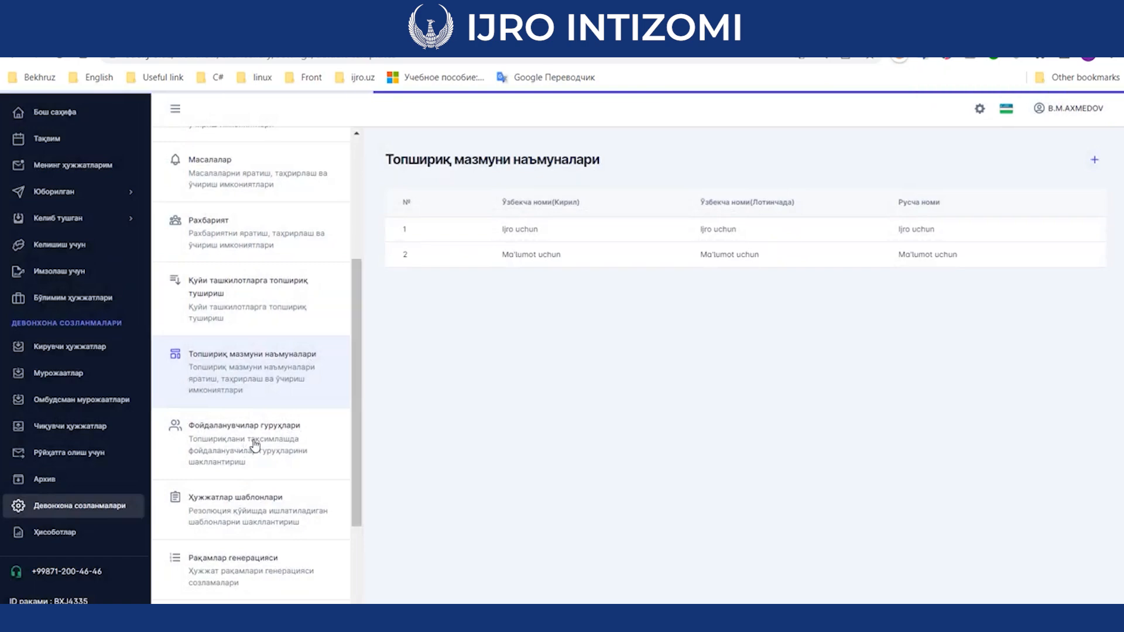
pyautogui.click(251, 442)
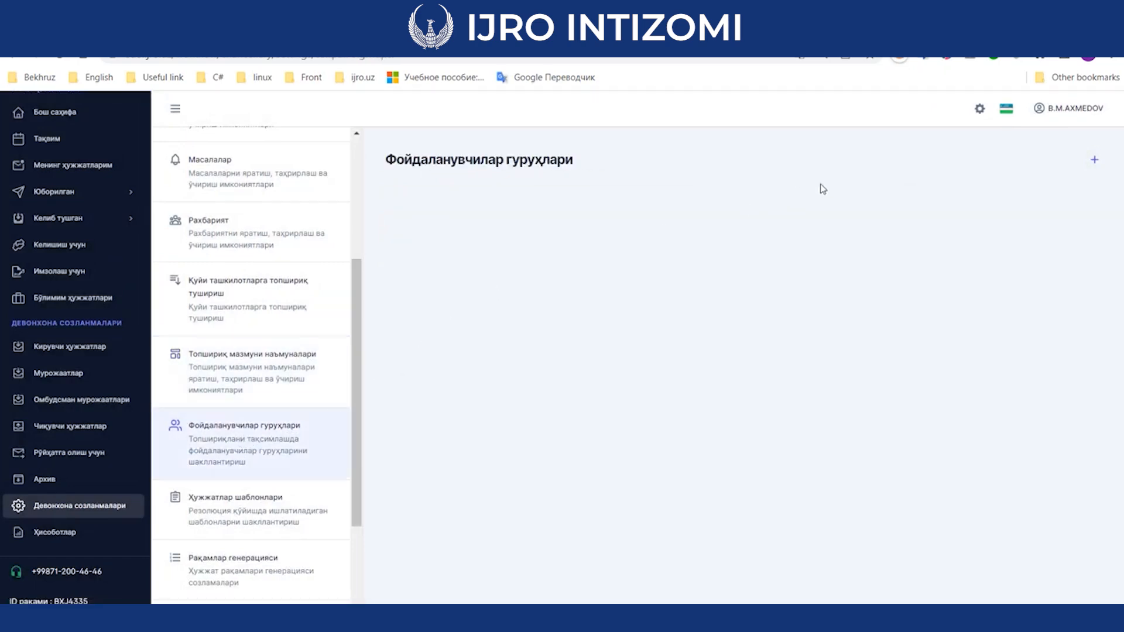
pyautogui.click(1094, 159)
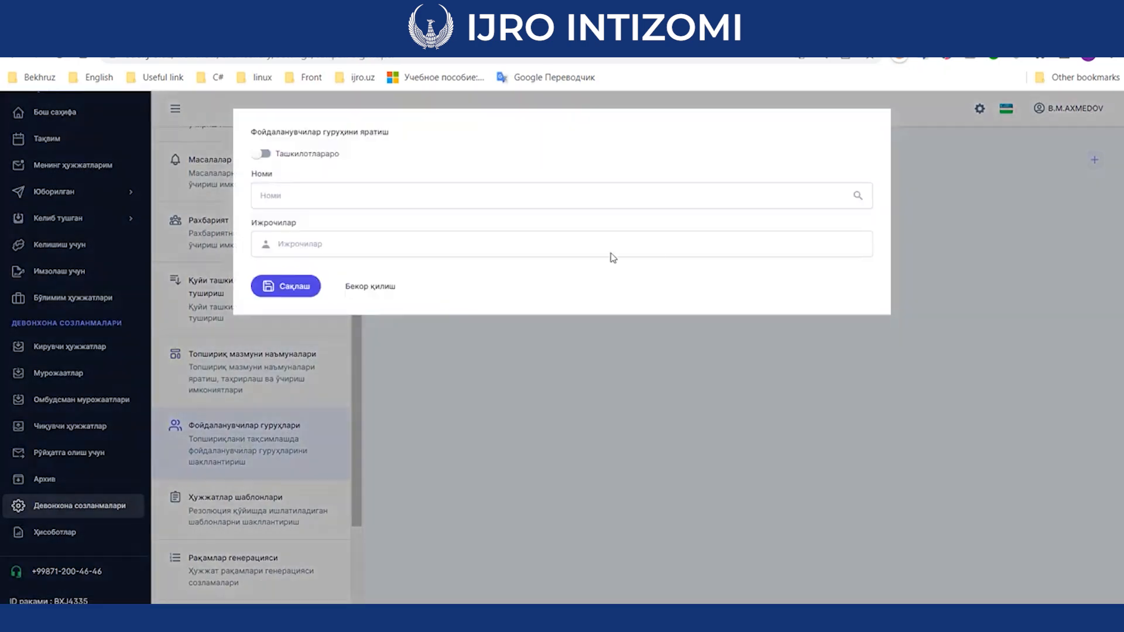
pyautogui.click(483, 237)
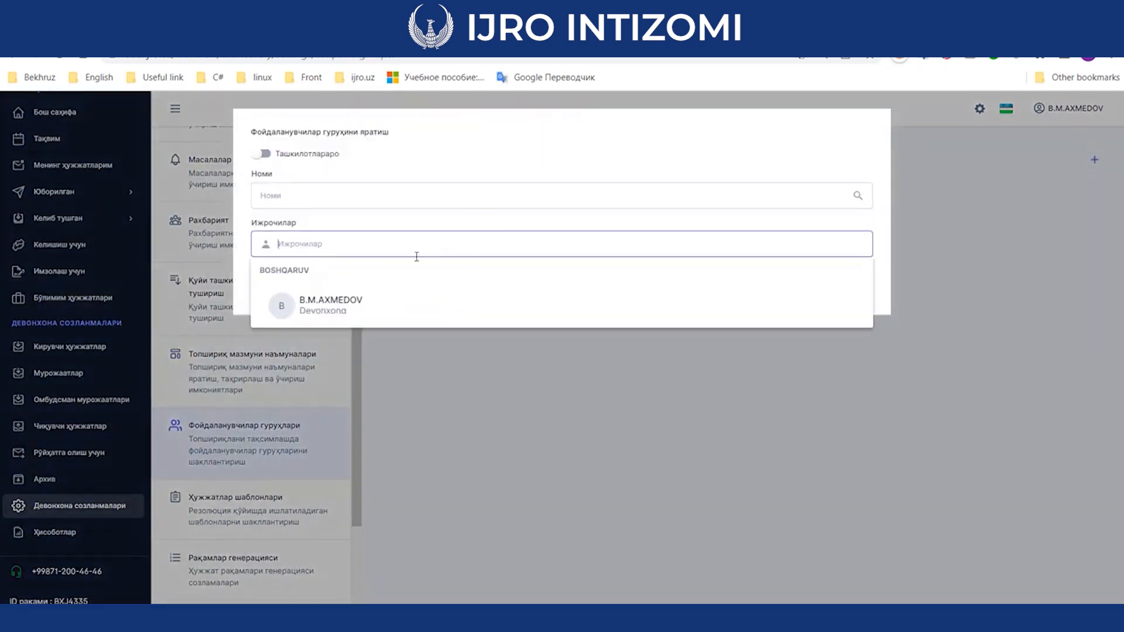
pyautogui.click(365, 305)
pyautogui.click(316, 202)
pyautogui.click(344, 170)
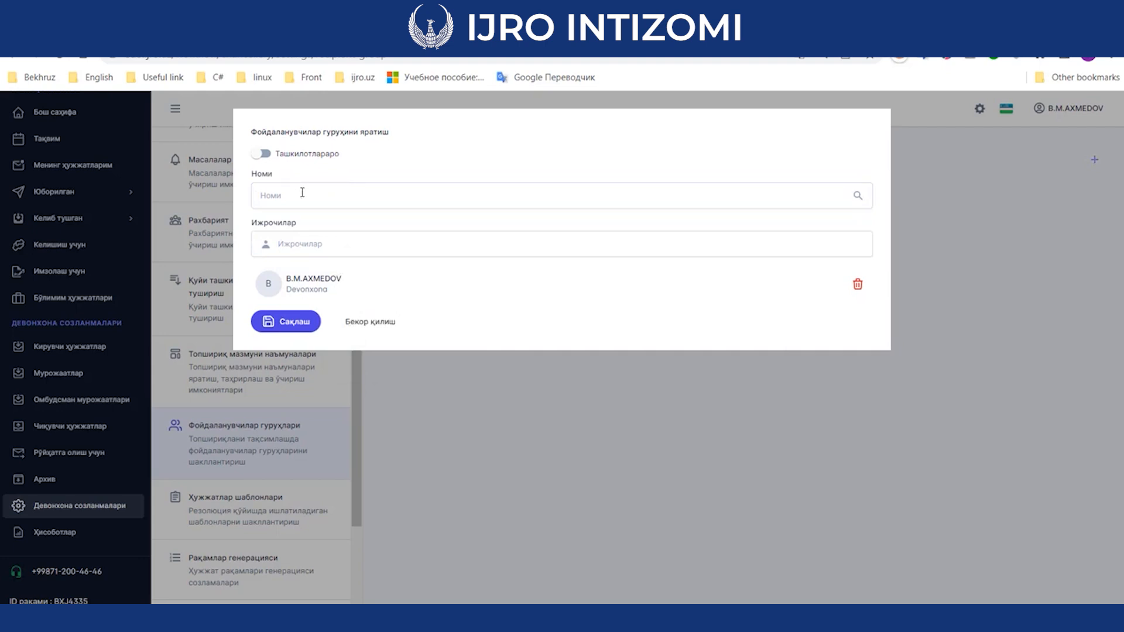
# Step: Name the user group "Texnik xizmat ko'rsatish bo'limi", then save and confirm it
pyautogui.click(302, 193)
pyautogui.write('Text')
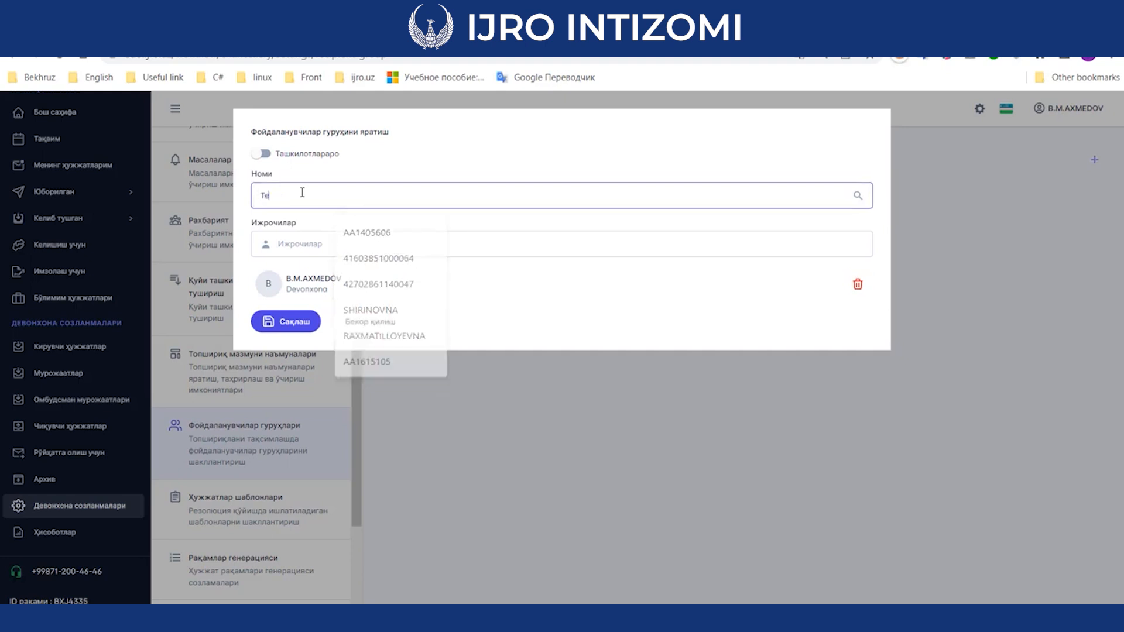
pyautogui.write("ik xizmat ko'rsatish bo'limi")
pyautogui.click(328, 304)
pyautogui.click(288, 322)
pyautogui.click(659, 391)
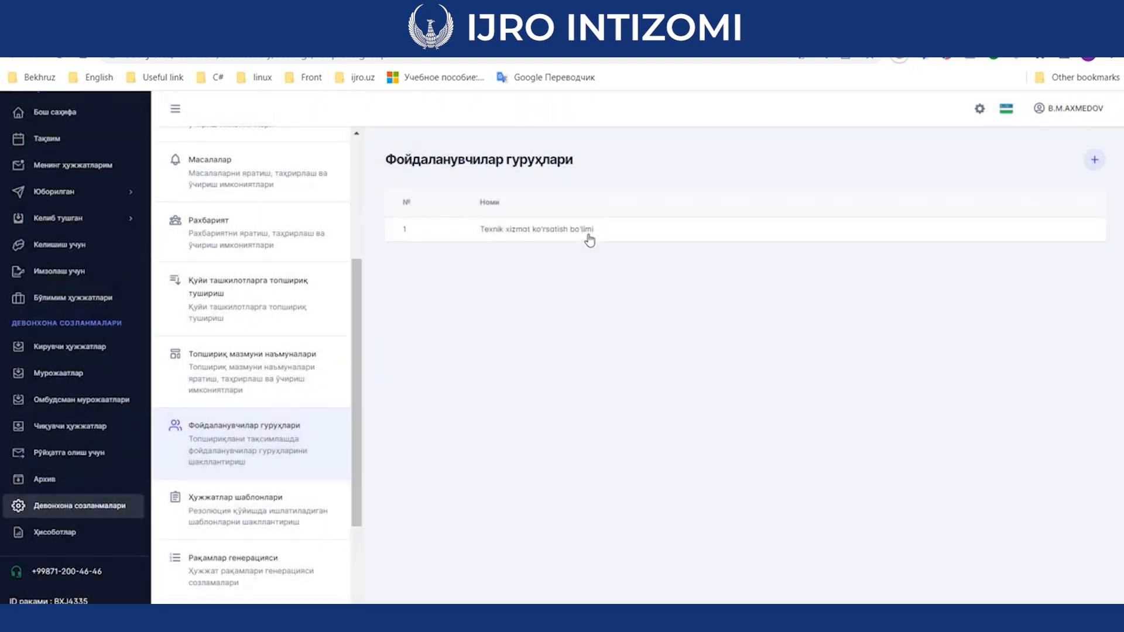
# Step: Check the member list of the "Texnik xizmat ko'rsatish bo'limi" user group
pyautogui.click(591, 240)
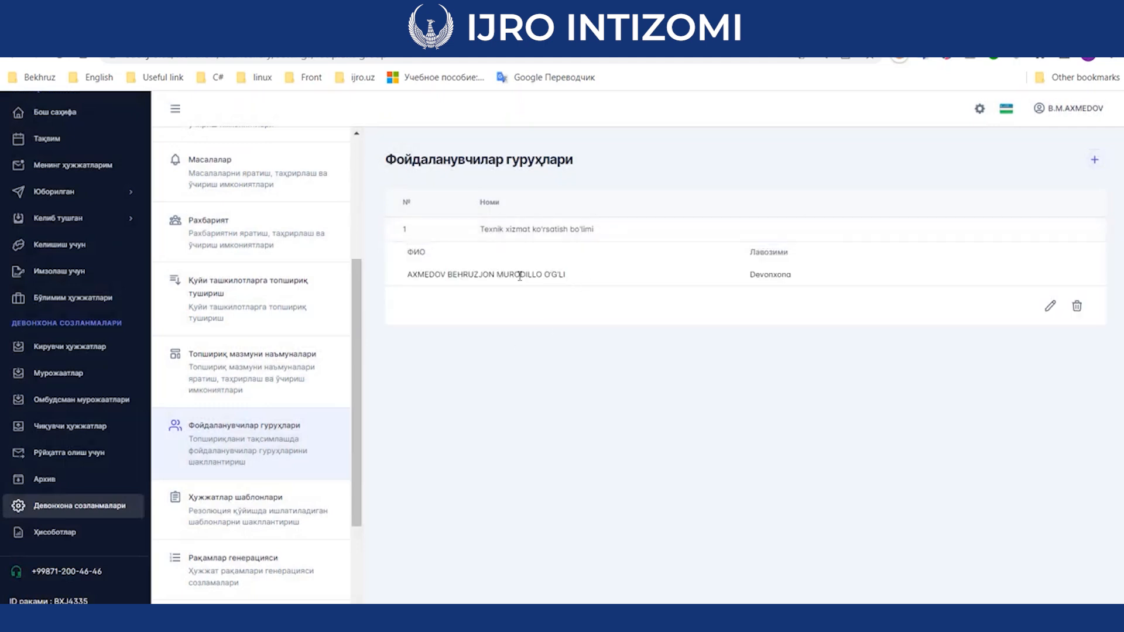
pyautogui.click(585, 230)
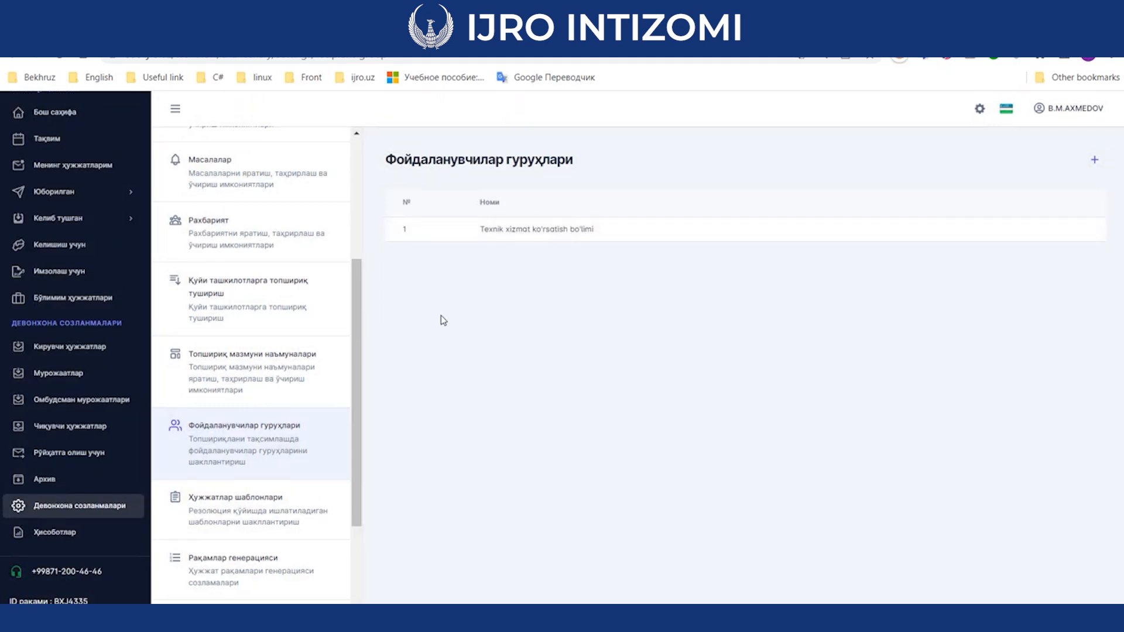
# Step: Examine the template settings available under Ҳужжатлар шаблонлари, including the document kinds listed for Ички ҳужжатлар
pyautogui.scroll(-2, 282, 368)
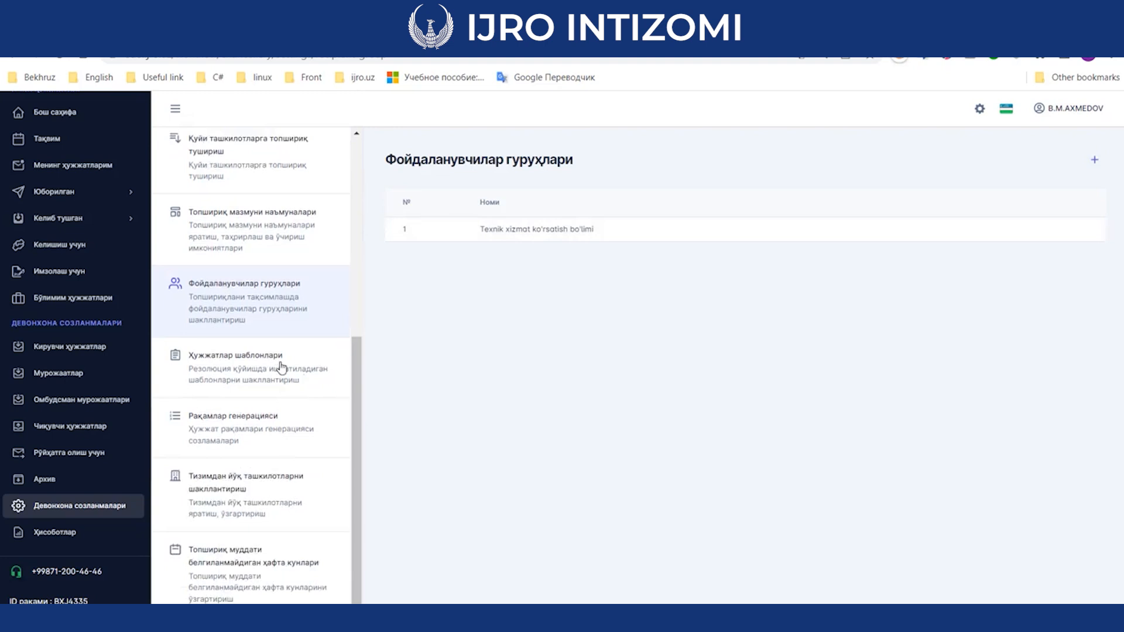
pyautogui.click(282, 368)
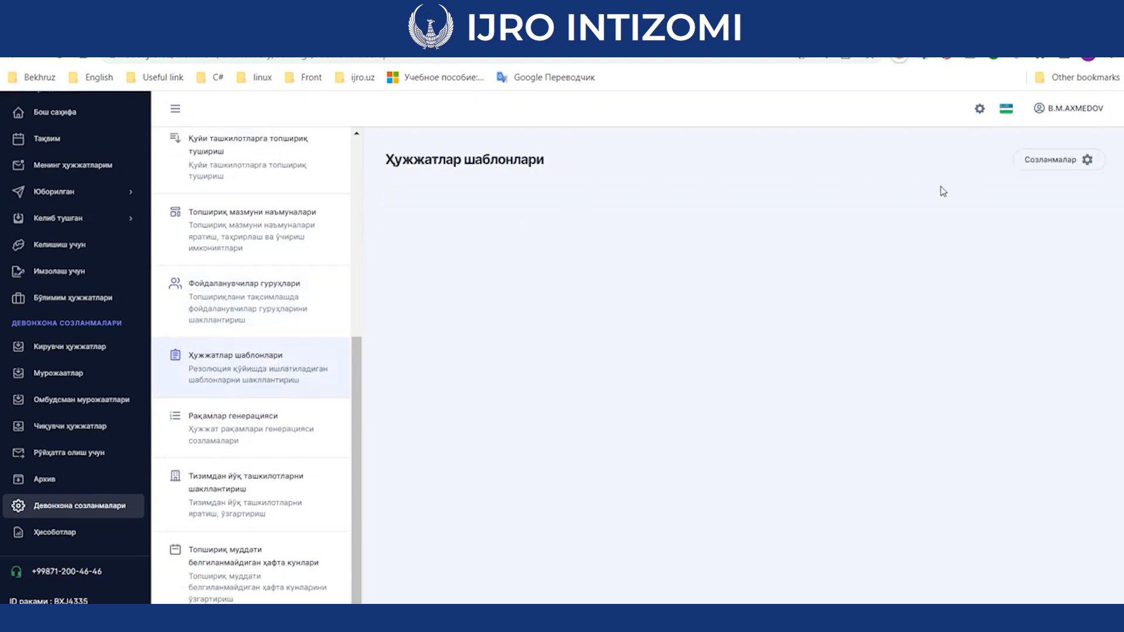
pyautogui.click(1050, 160)
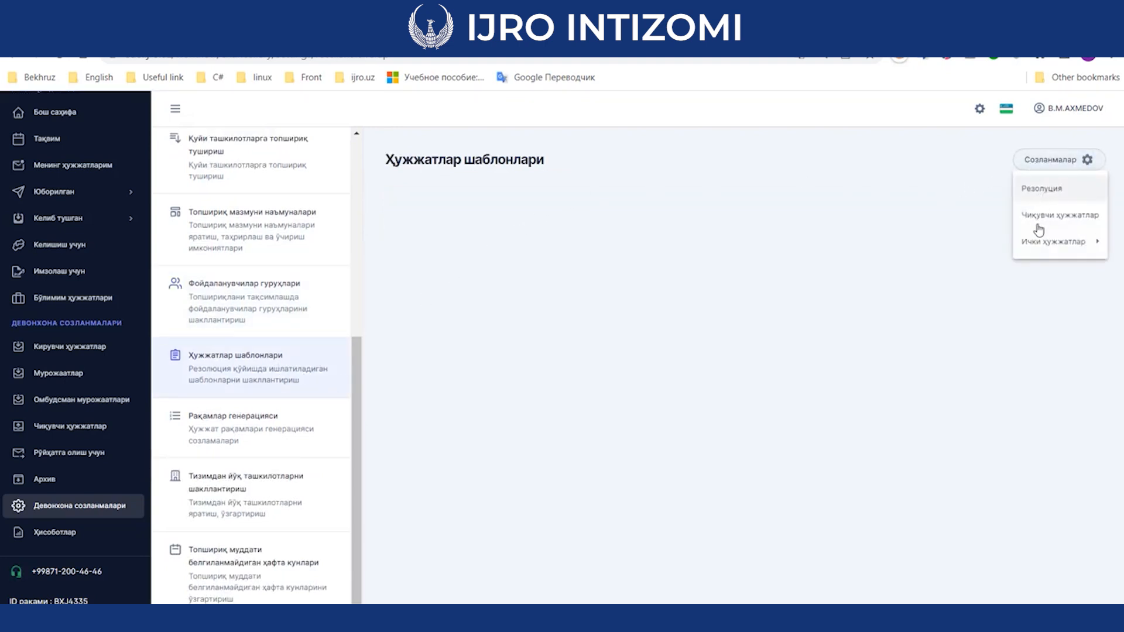
pyautogui.moveTo(1045, 242)
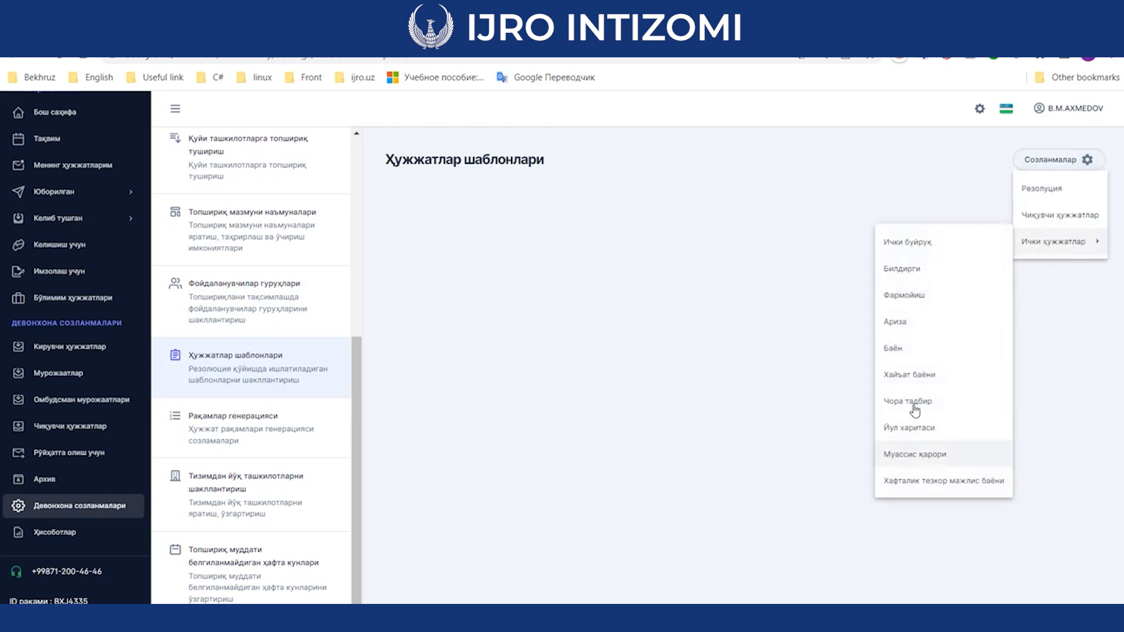
pyautogui.click(949, 188)
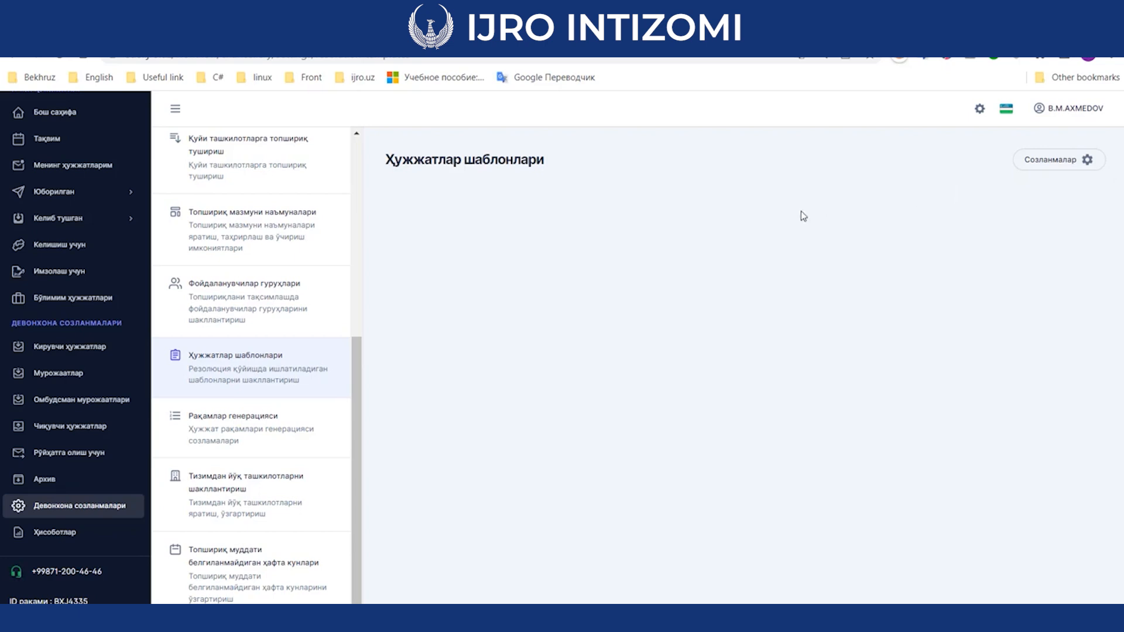
# Step: Open the form for adding a number generation setting under Рақамлар генерацияси and examine the available document types
pyautogui.click(263, 428)
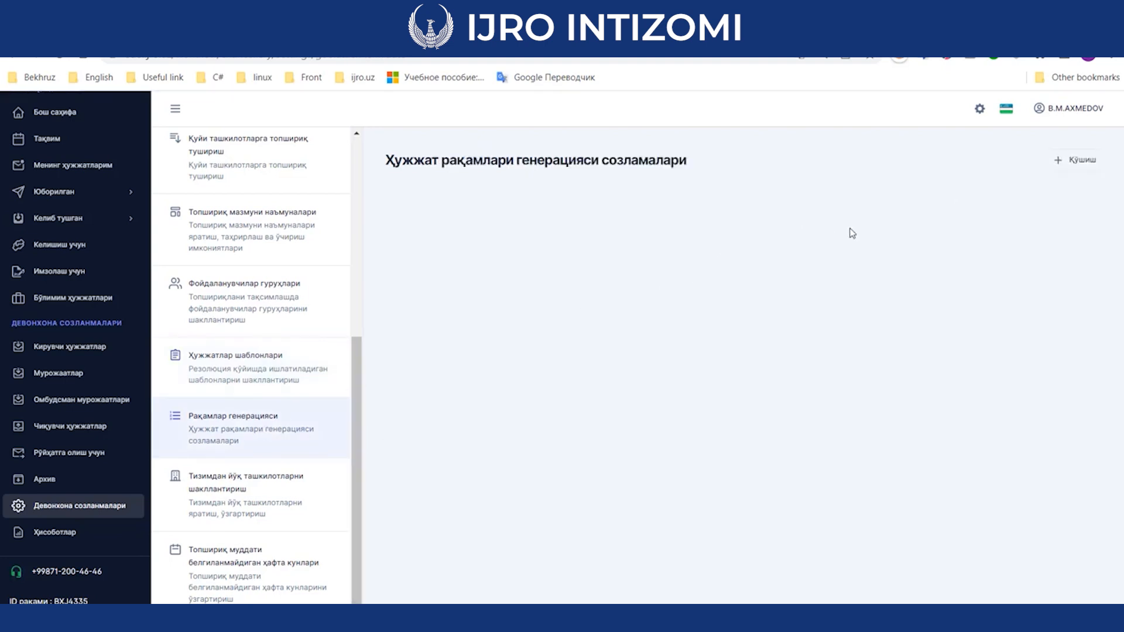
pyautogui.click(1067, 170)
pyautogui.click(987, 208)
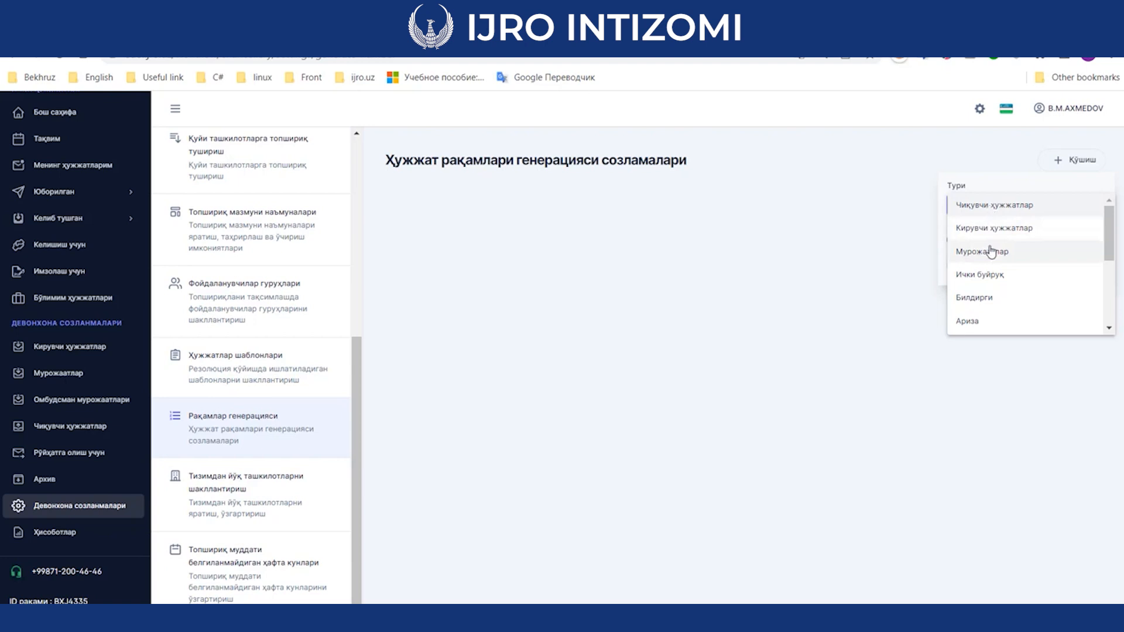
pyautogui.scroll(-3, 996, 293)
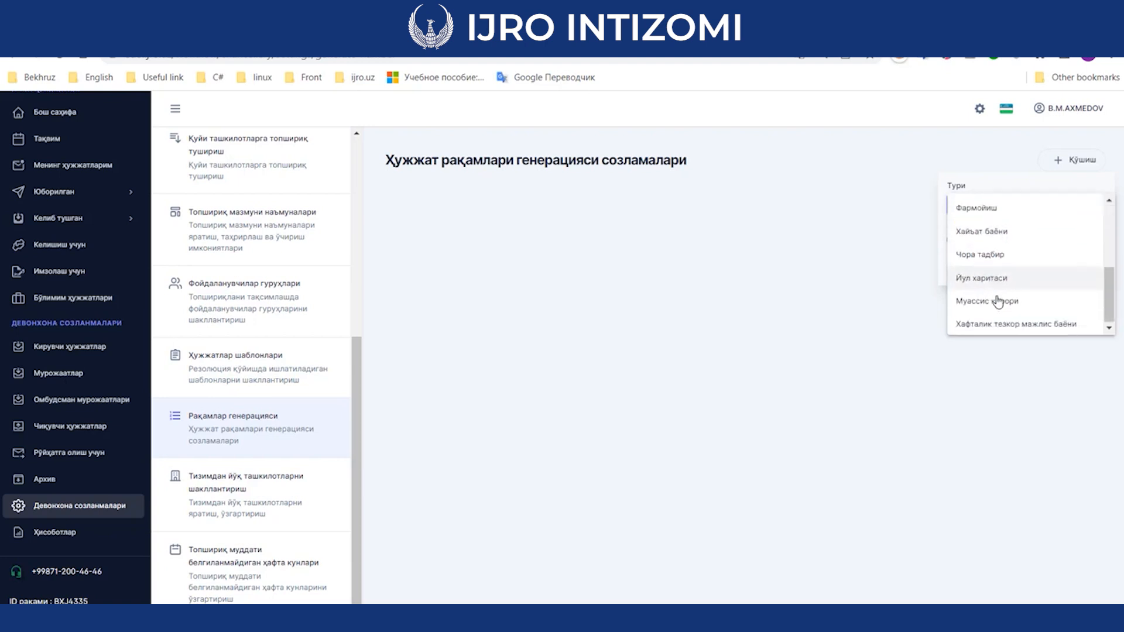
pyautogui.click(984, 185)
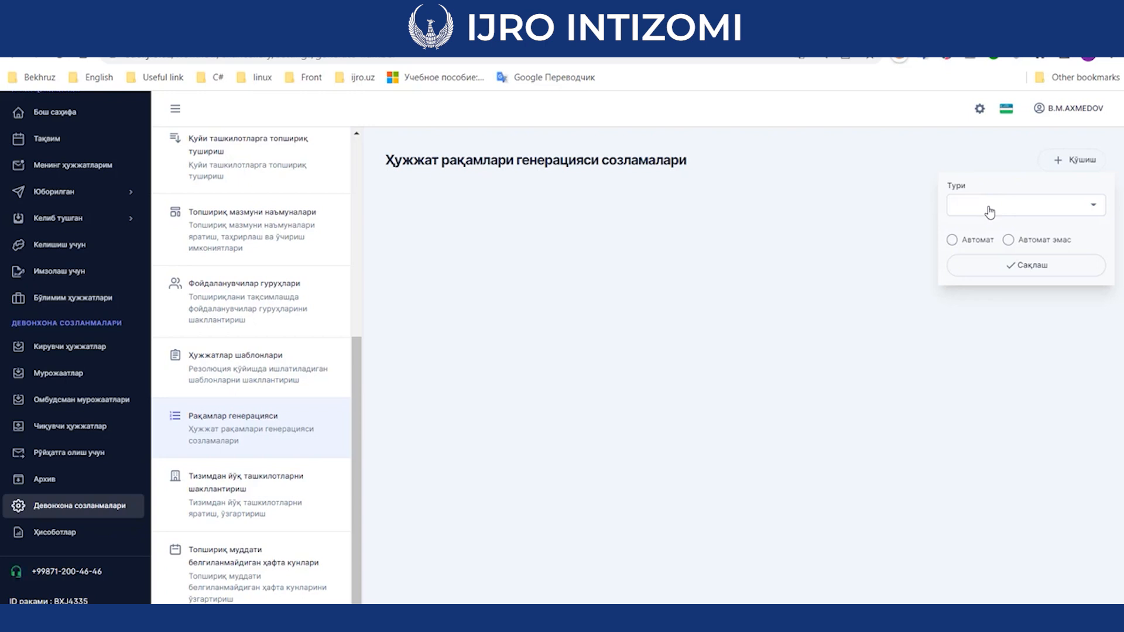
# Step: View the form for adding an organization under Тизимдан йўқ ташкилотларни шакллантириш and close it without saving
pyautogui.click(275, 489)
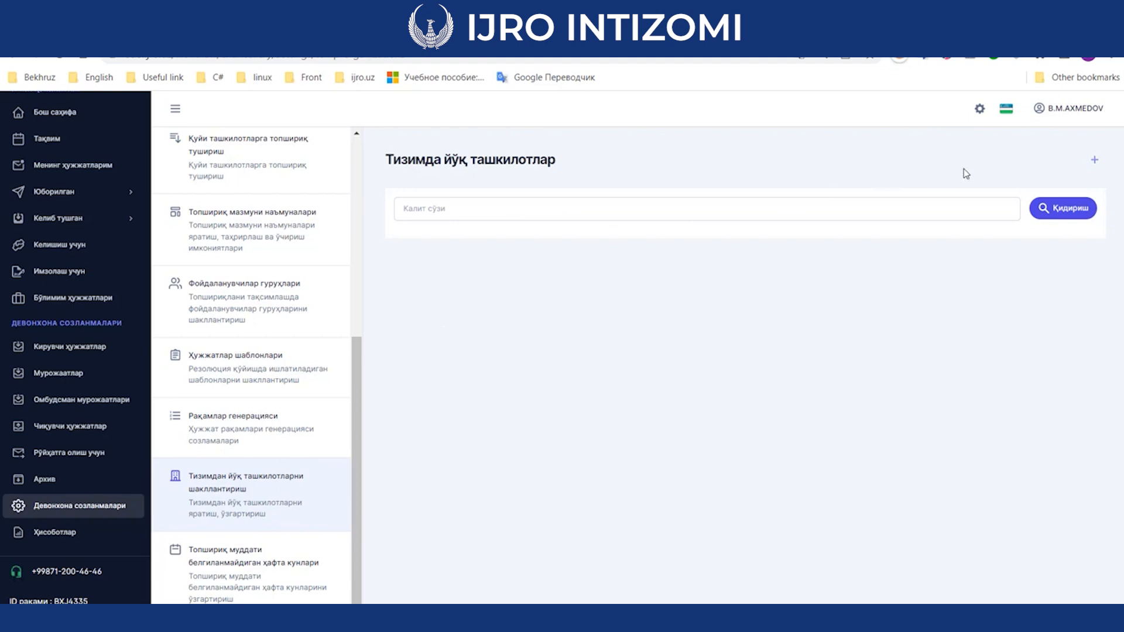
pyautogui.click(1094, 161)
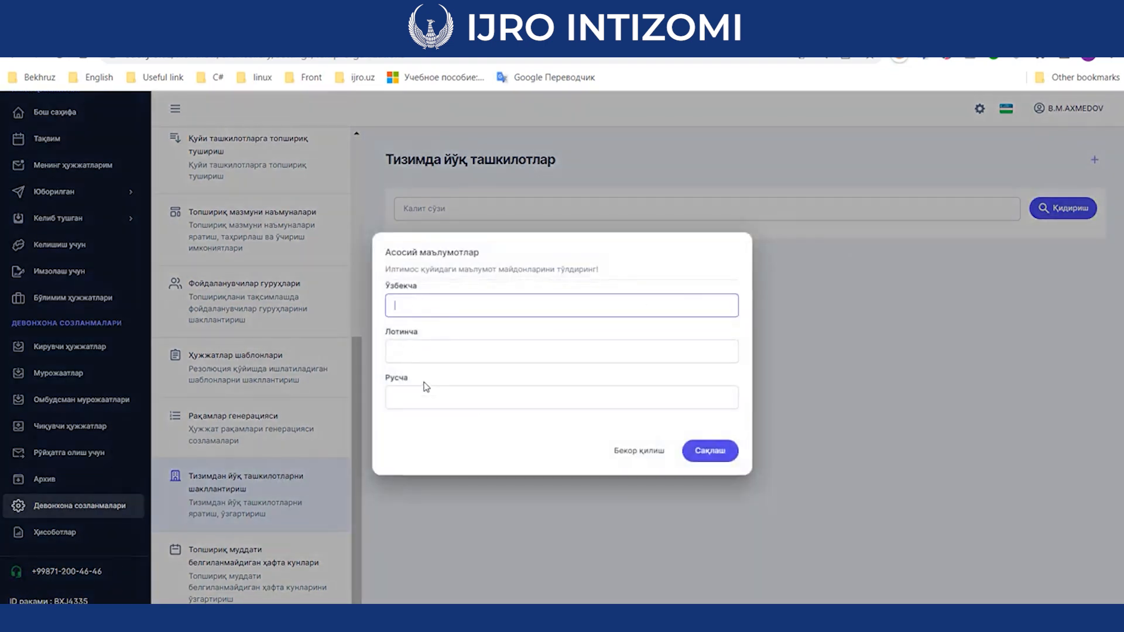
pyautogui.click(639, 453)
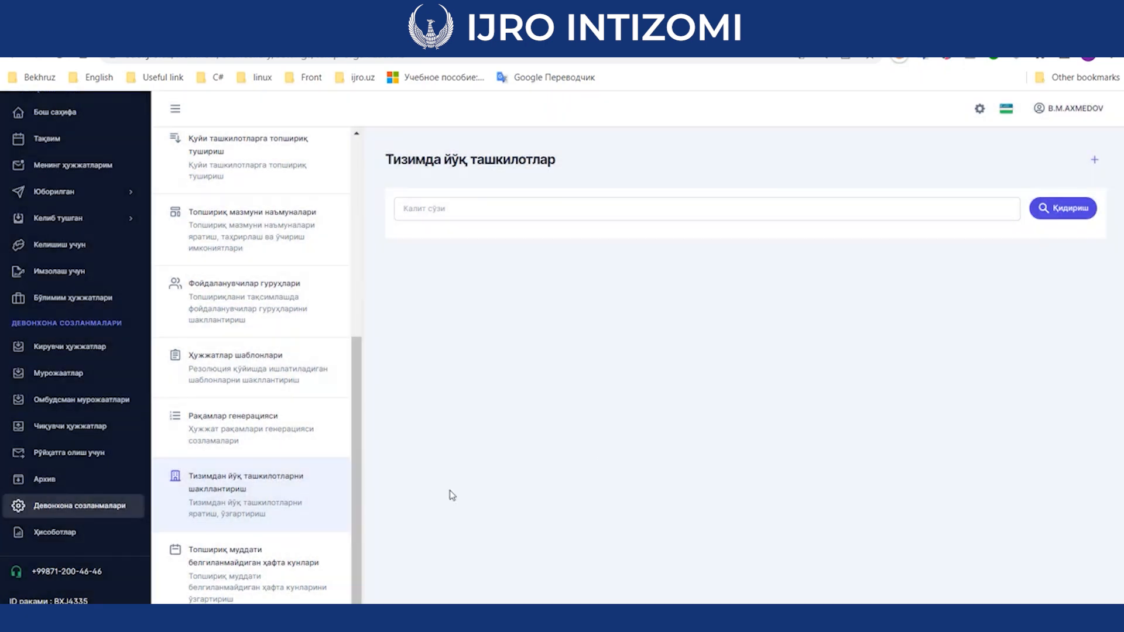
# Step: Add Шанба alongside Якшанба to the weekdays under Топшириқ муддати белгиланмайдиган ҳафта кунлари, then save and confirm the change
pyautogui.click(267, 558)
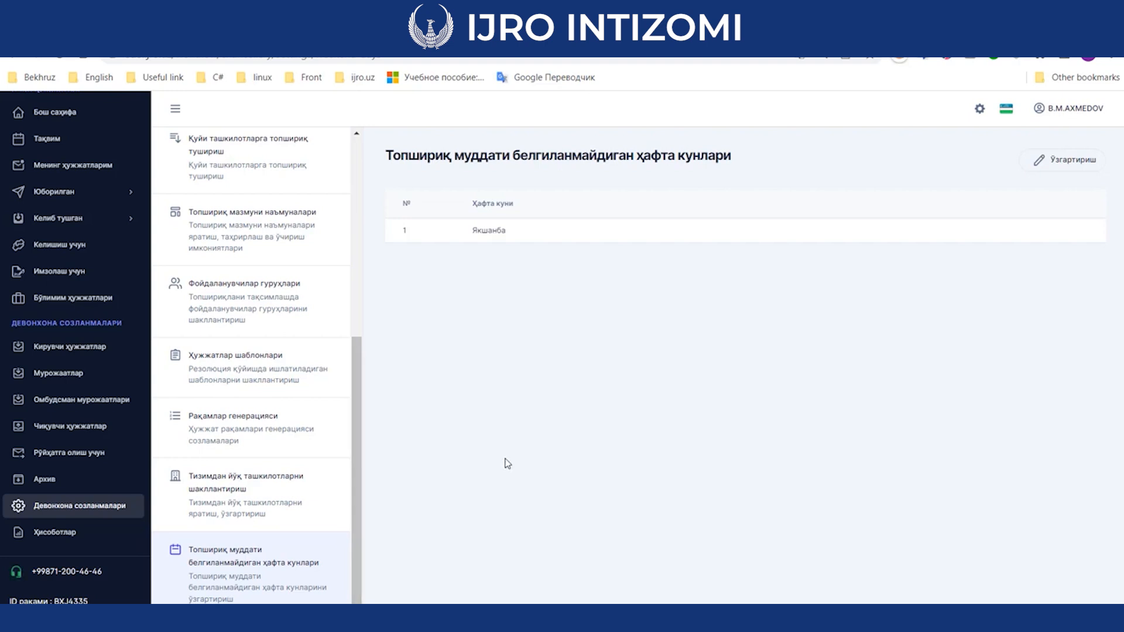
pyautogui.click(1040, 161)
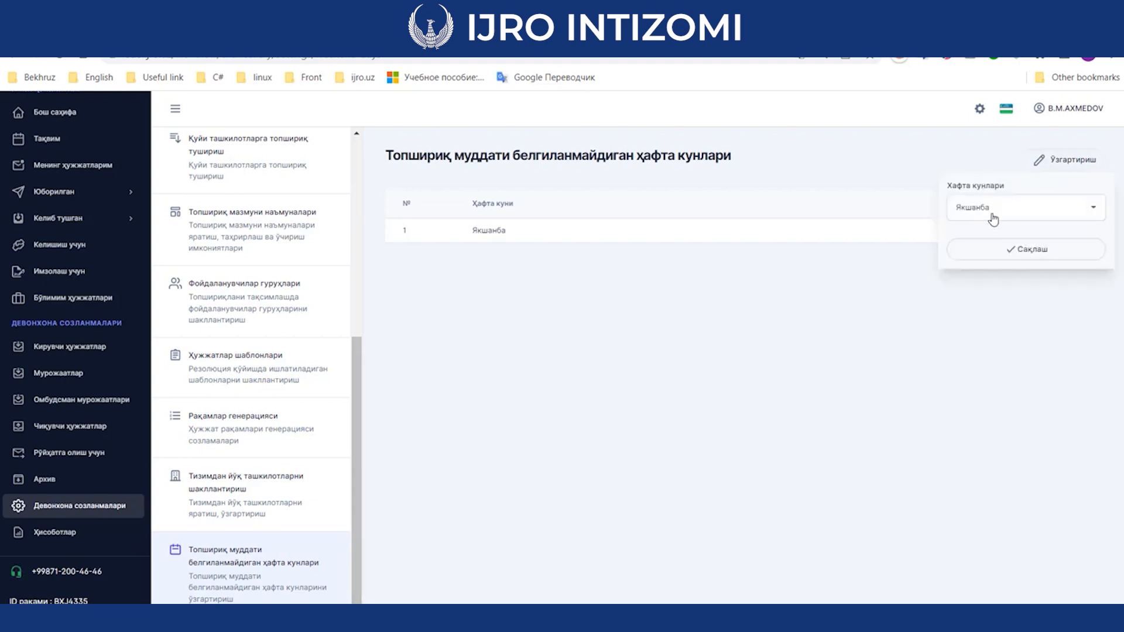
pyautogui.click(988, 219)
pyautogui.scroll(-2, 989, 281)
pyautogui.click(969, 326)
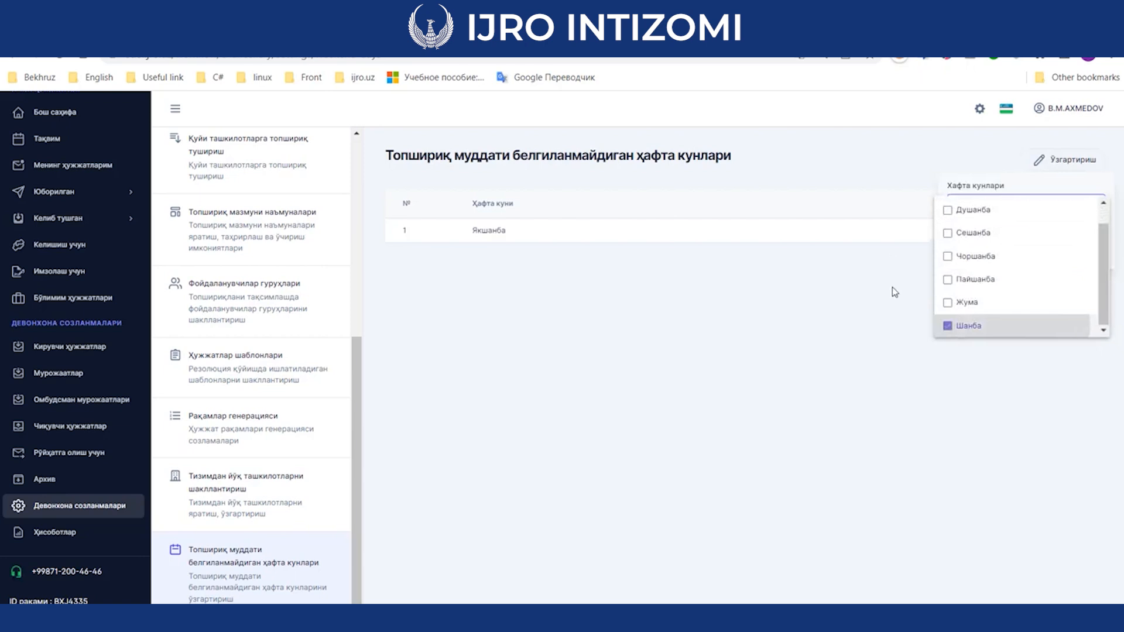
pyautogui.click(918, 296)
pyautogui.click(1011, 251)
pyautogui.click(662, 385)
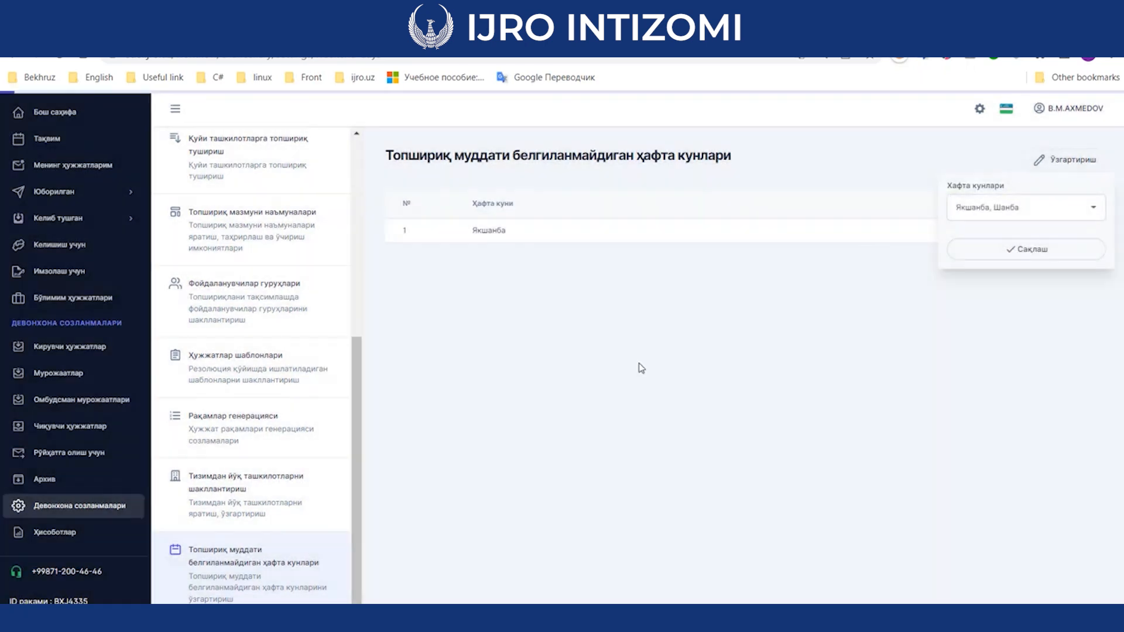